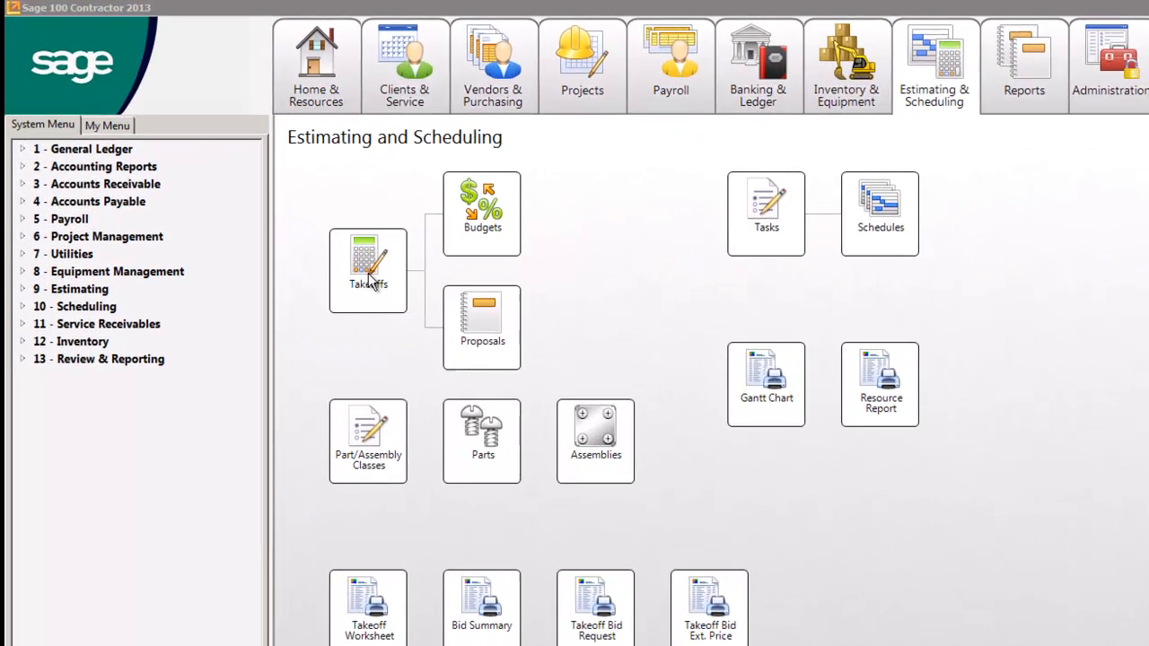
Step: Open the existing takeoff 2023 - Carpet Job and display bid item 1 - carpet Install
left_click(313, 194)
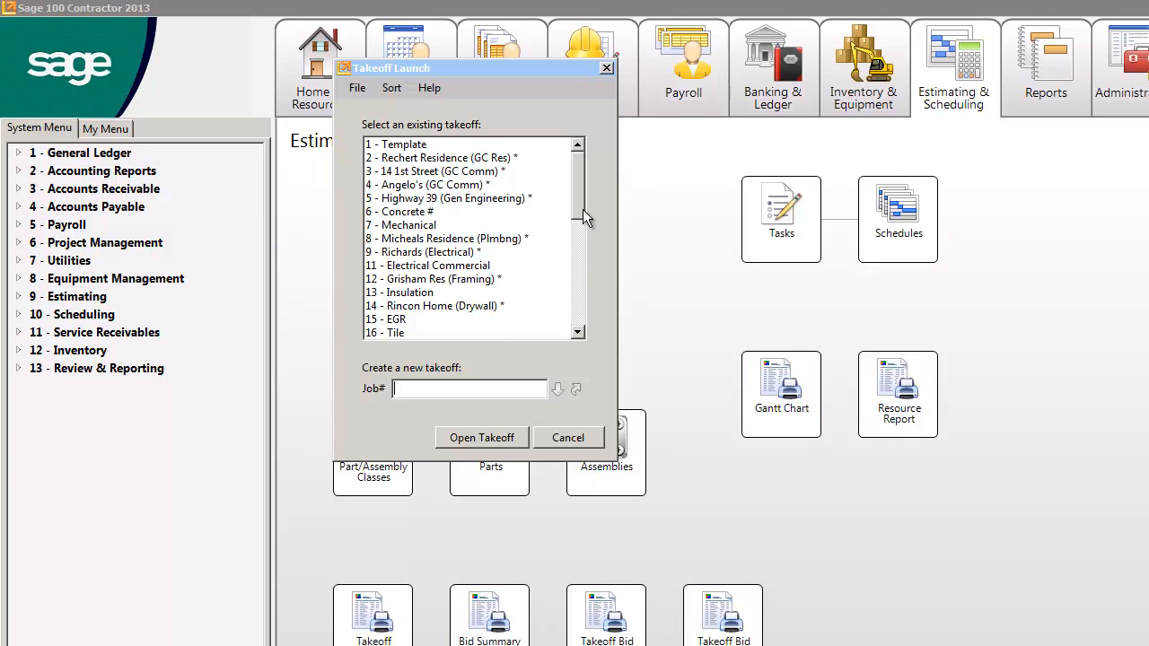
left_click_drag(583, 267, 582, 337)
double_click(413, 333)
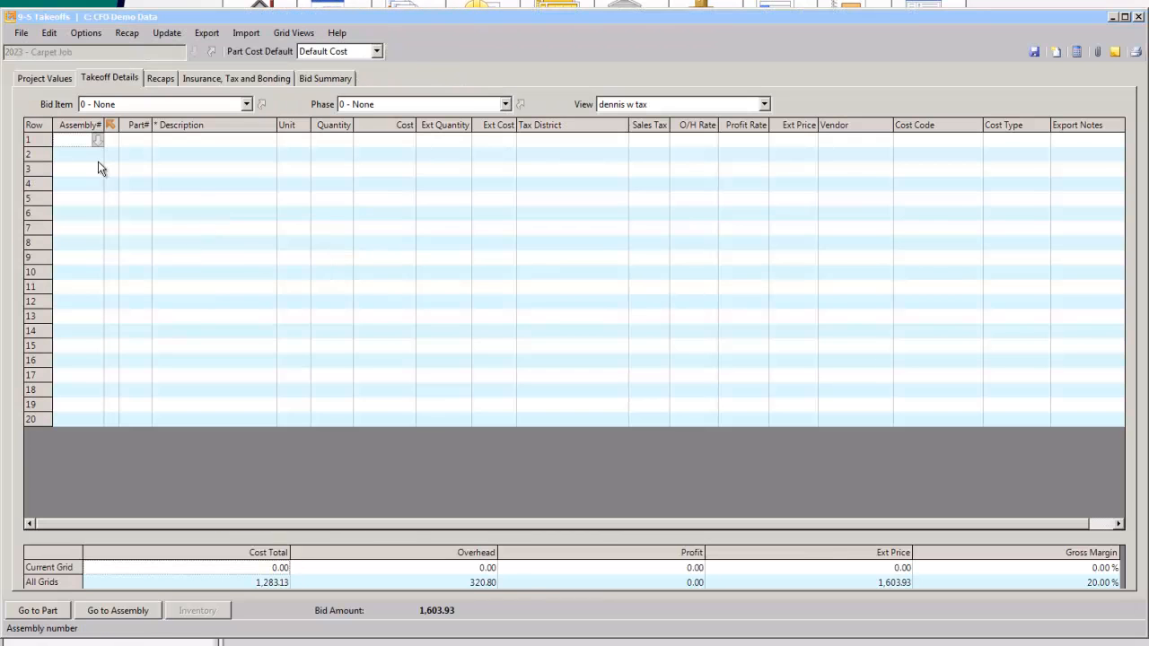
left_click(114, 105)
left_click(113, 129)
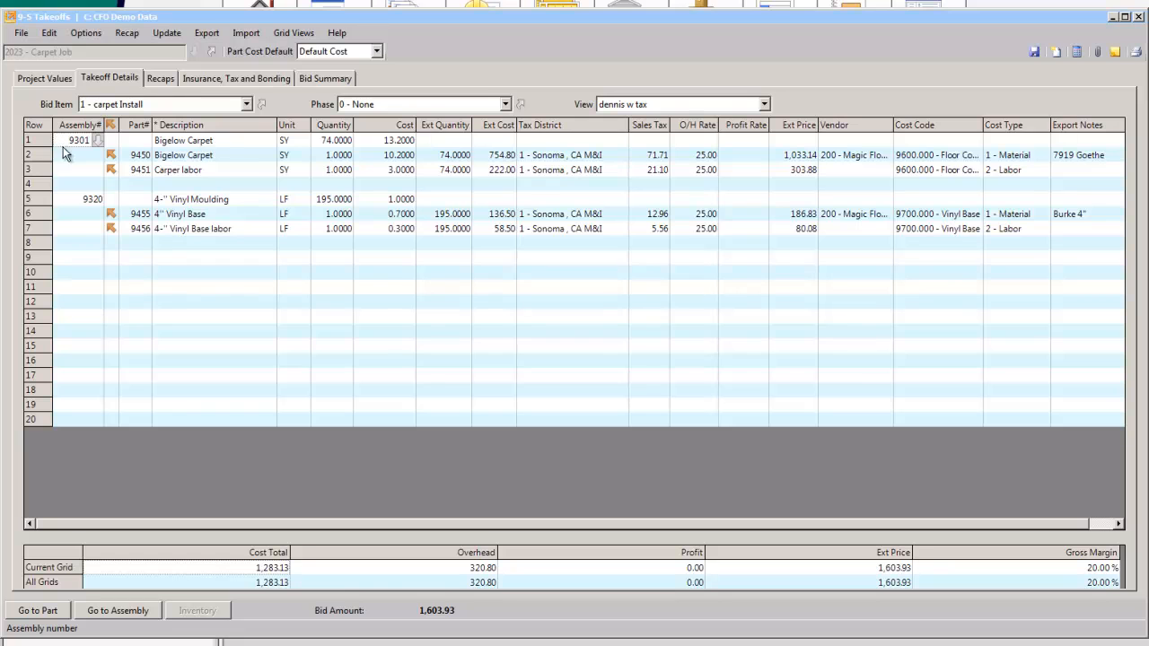
Step: Set the Bigelow Carpet assembly quantity to 174 and the vinyl moulding quantity to 495, and recalculate the takeoff
left_click_drag(192, 141, 211, 171)
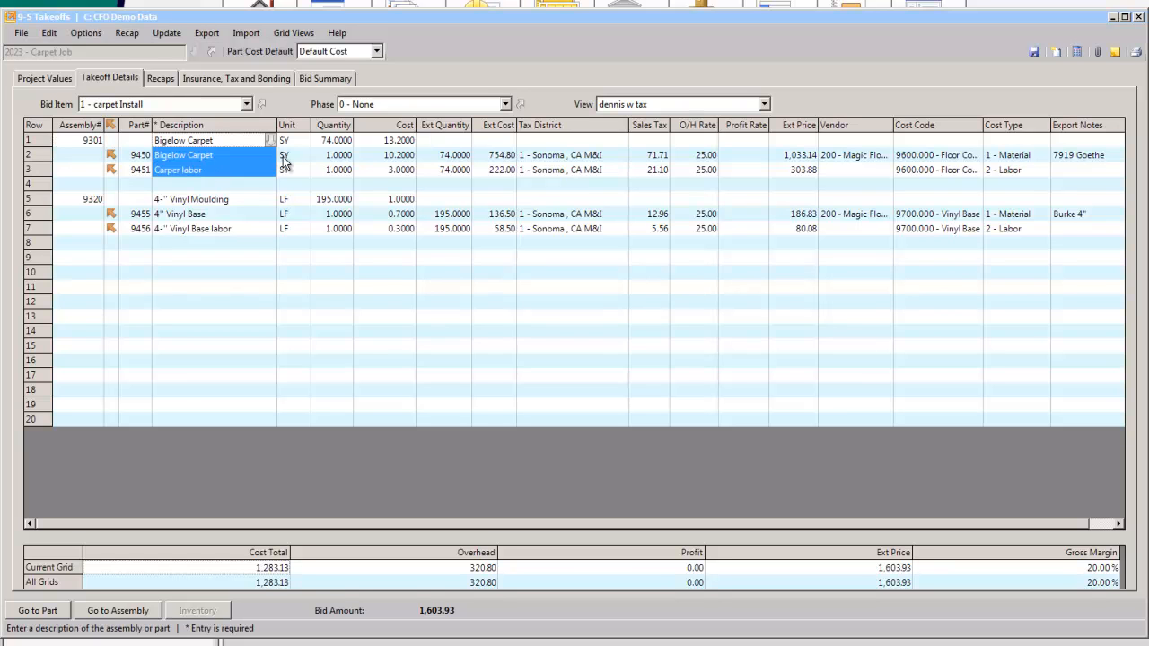
left_click(326, 141)
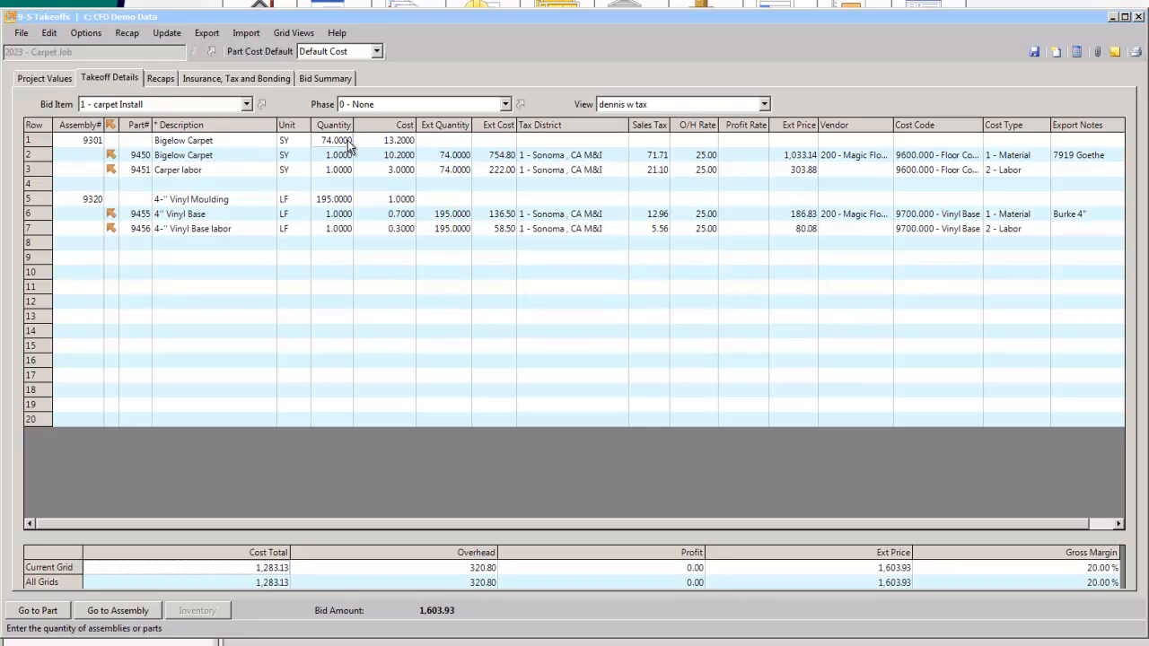
type("174")
key("Tab")
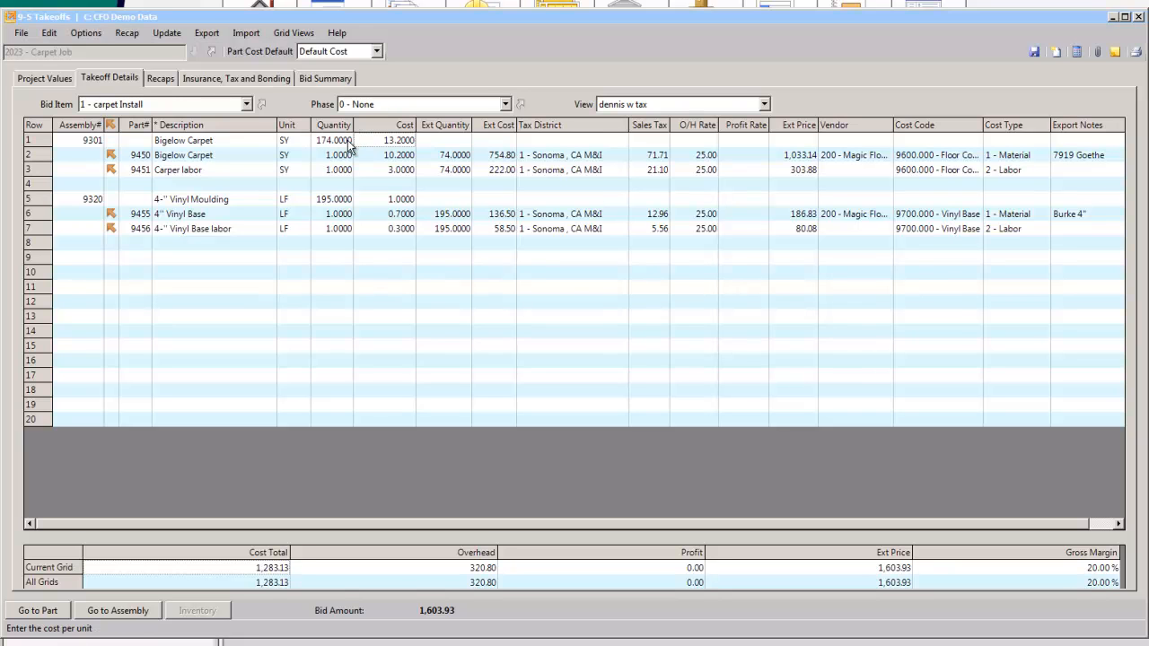
left_click(331, 202)
type("495")
key("Tab")
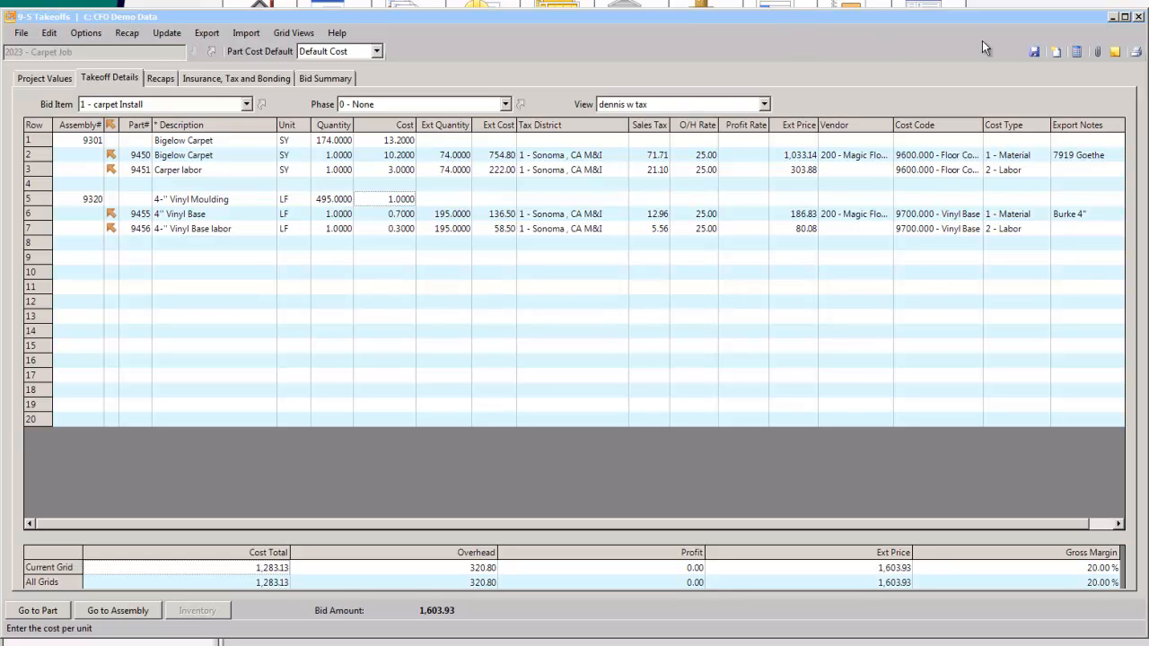
left_click(1075, 51)
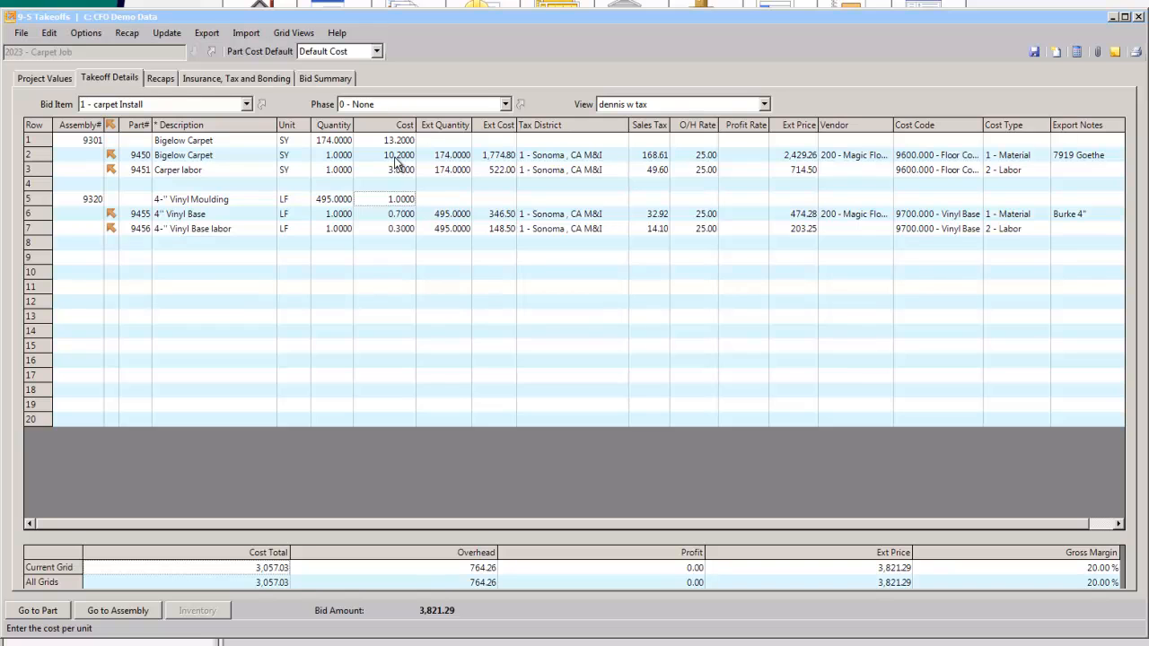
Step: Examine the parts' costs, extended quantities, tax, overhead rates, extended prices, vendors and export notes
left_click_drag(396, 163, 395, 215)
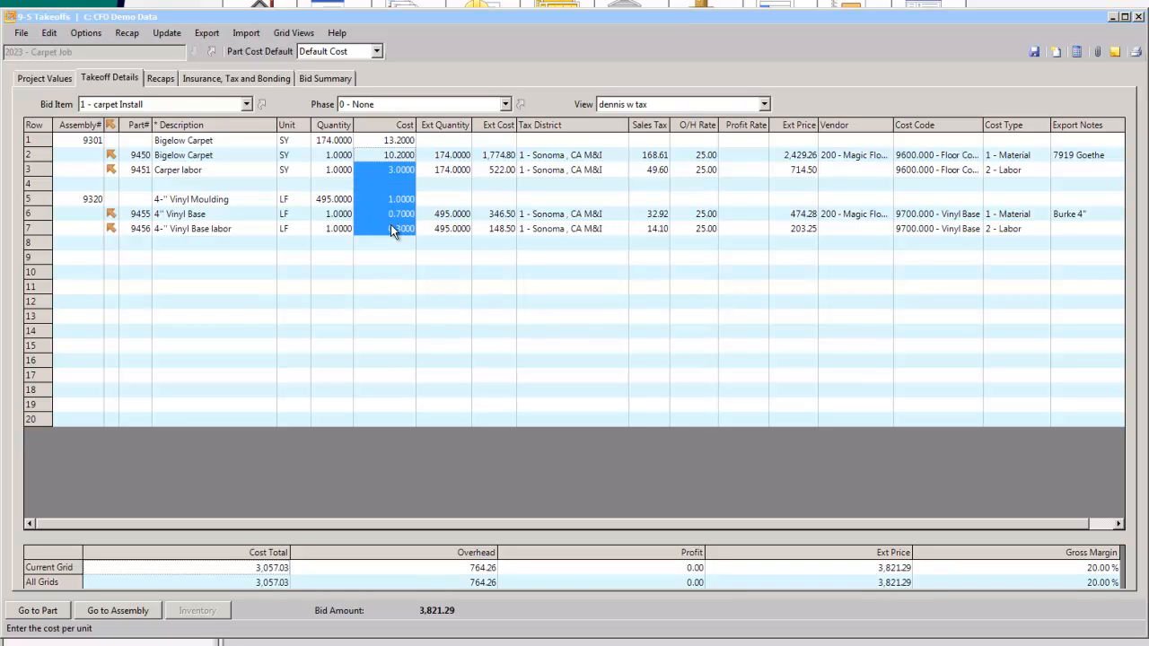
left_click_drag(454, 167, 451, 230)
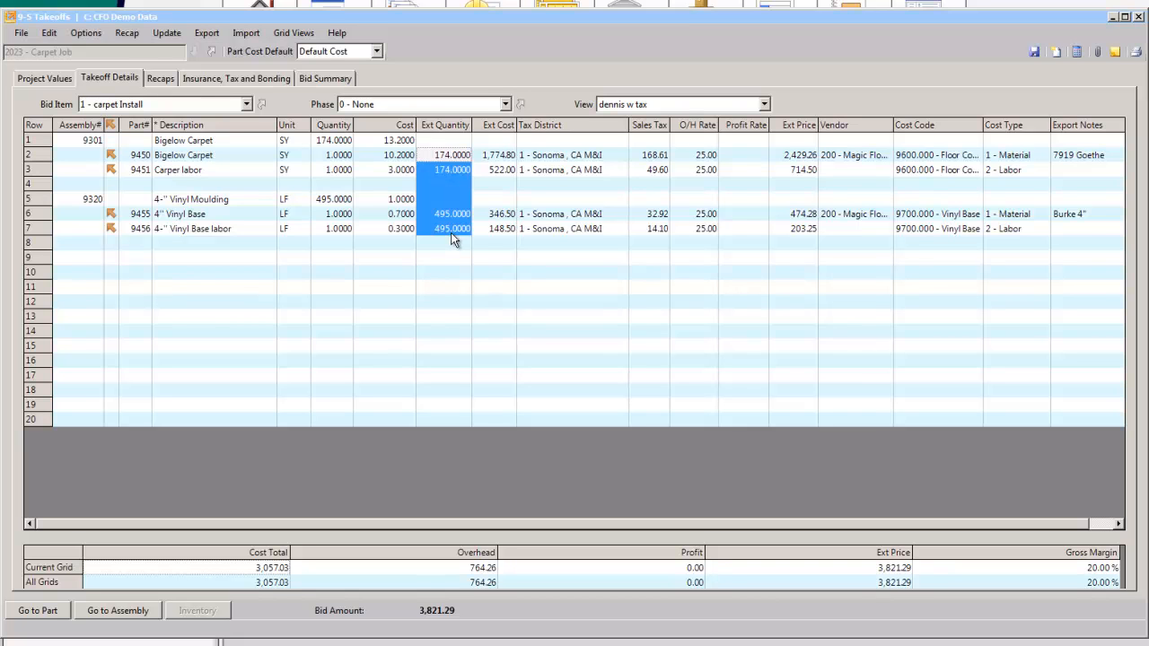
left_click_drag(500, 171, 502, 247)
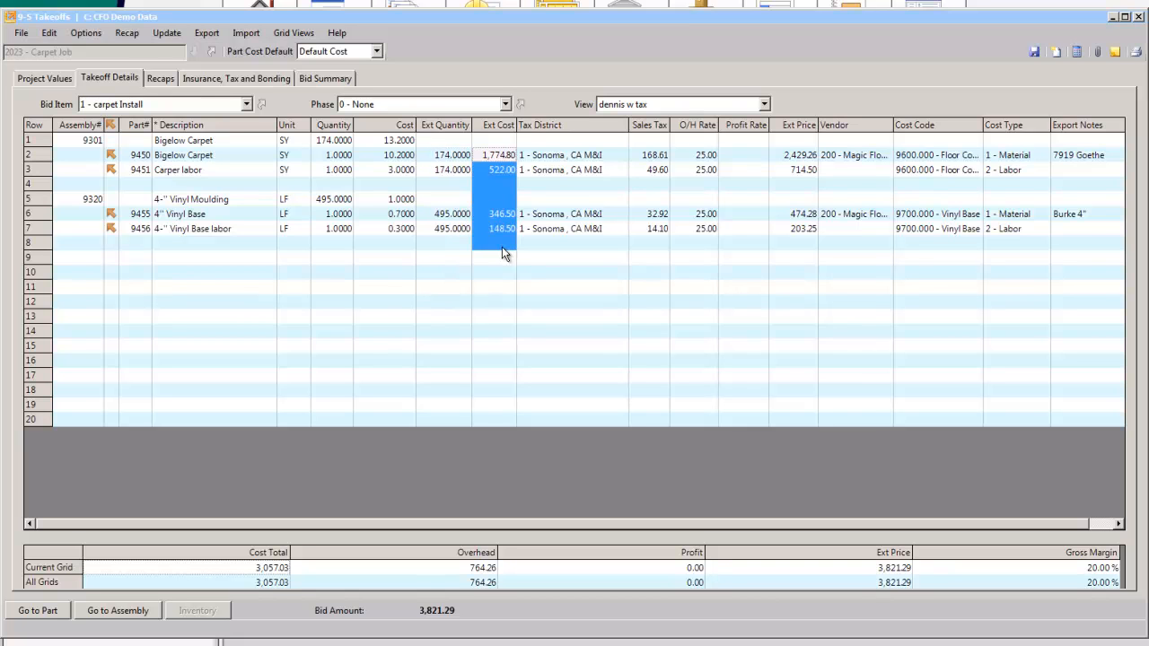
left_click_drag(553, 163, 557, 232)
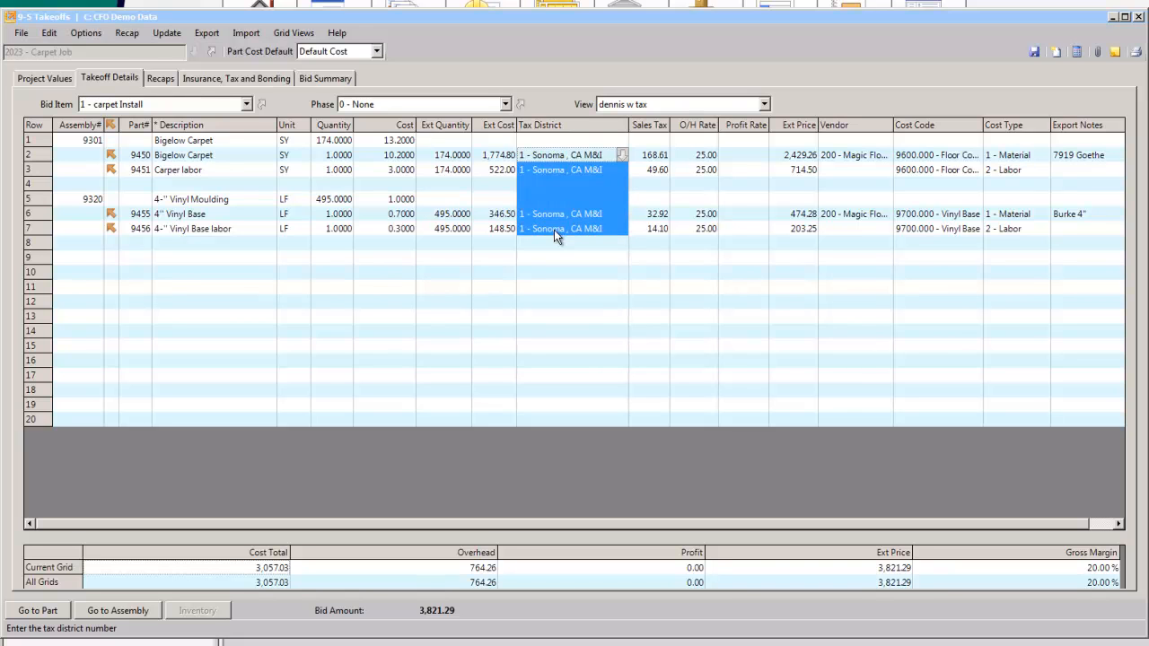
left_click(659, 157)
left_click_drag(660, 160, 660, 234)
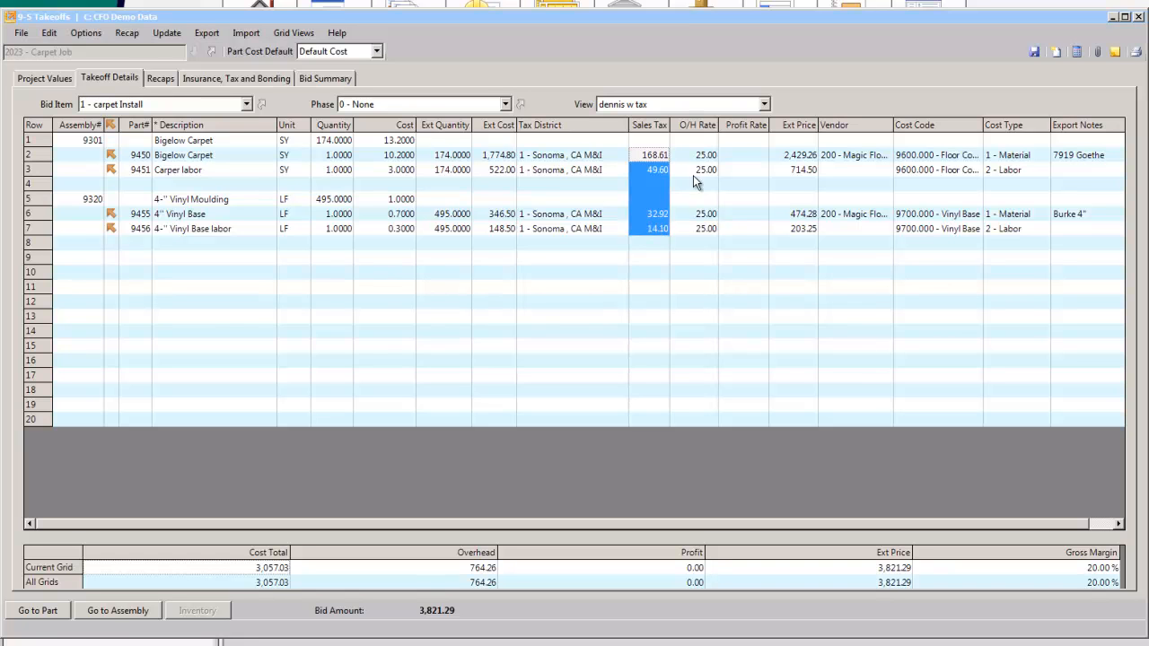
left_click_drag(706, 157, 709, 231)
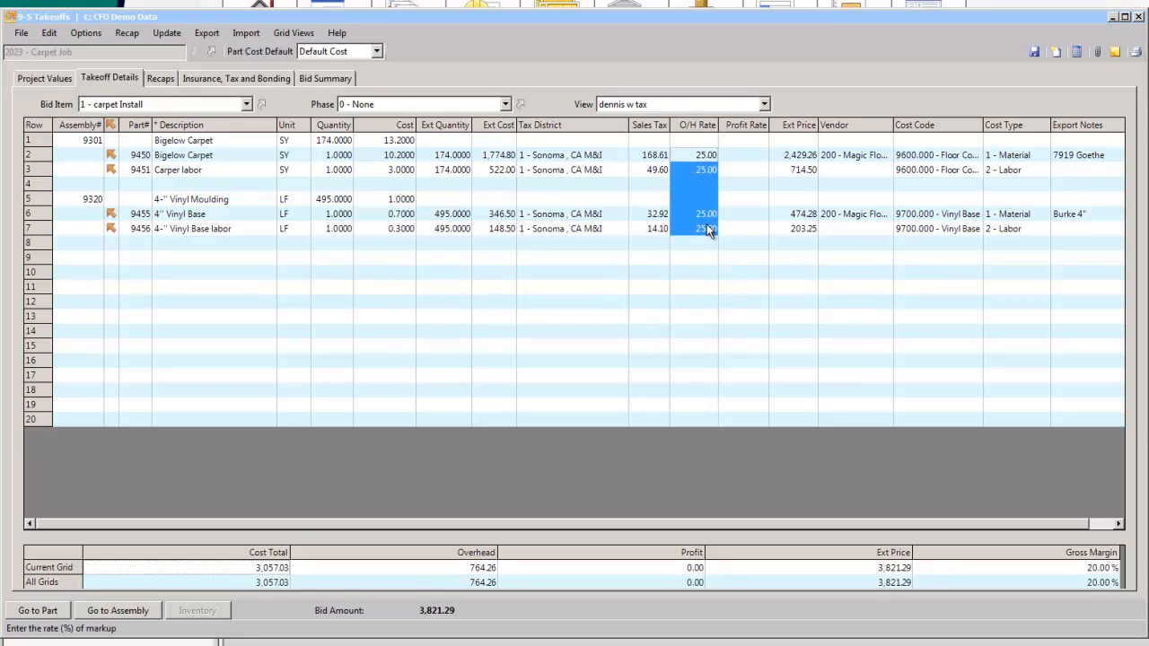
left_click_drag(816, 162, 815, 235)
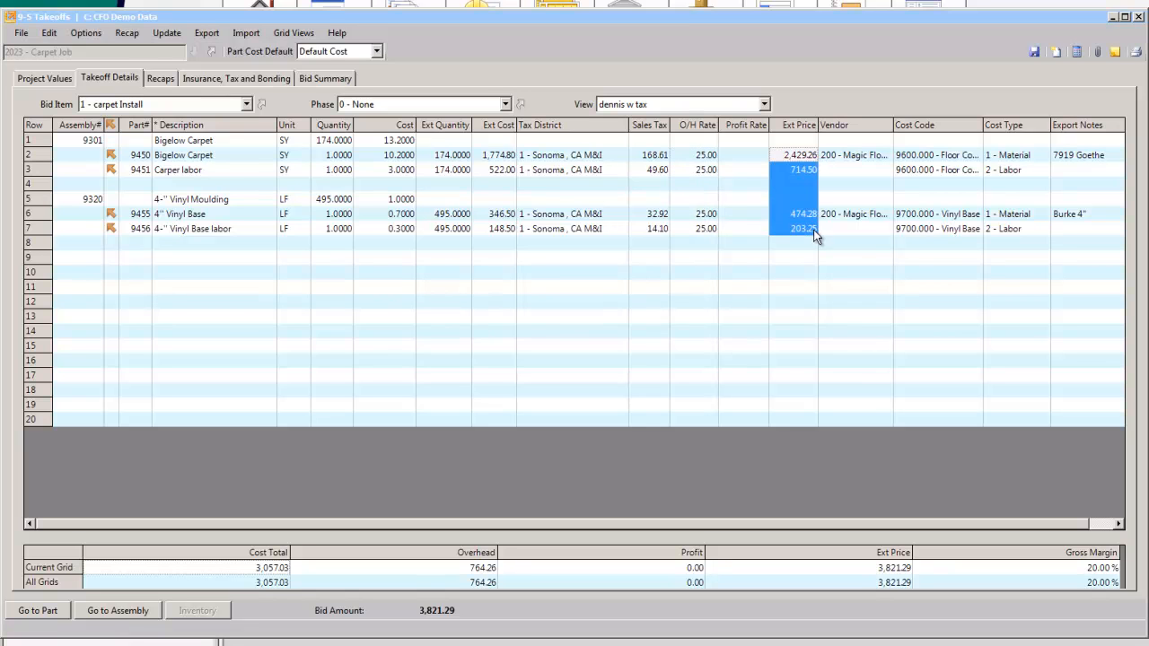
left_click(864, 162)
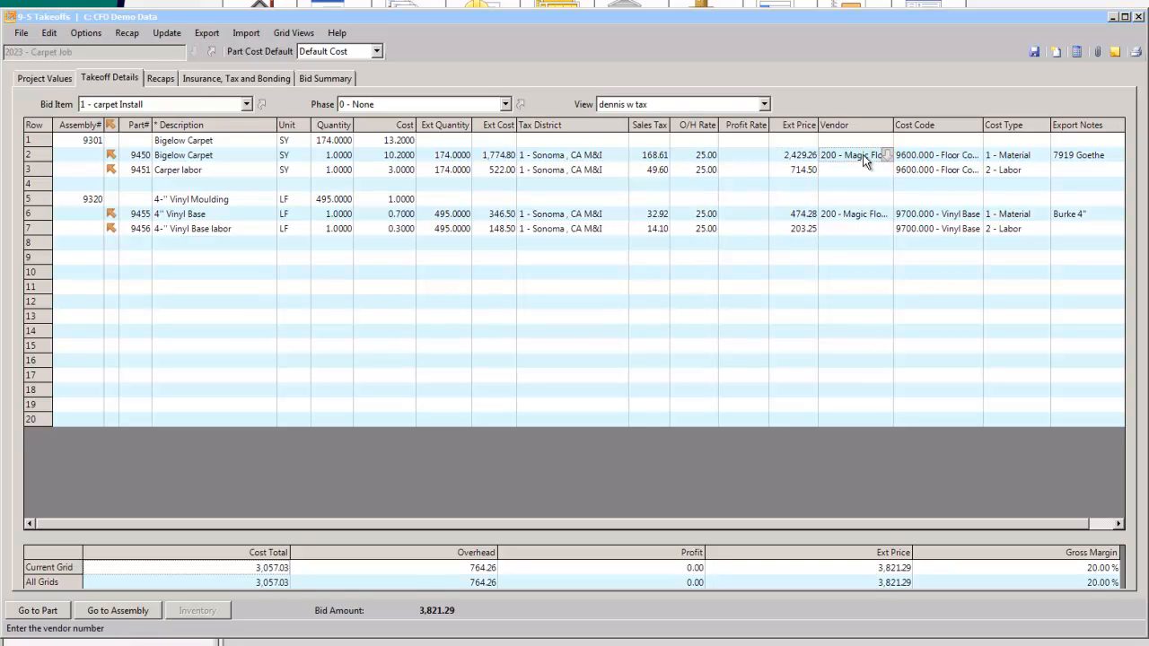
left_click(845, 215)
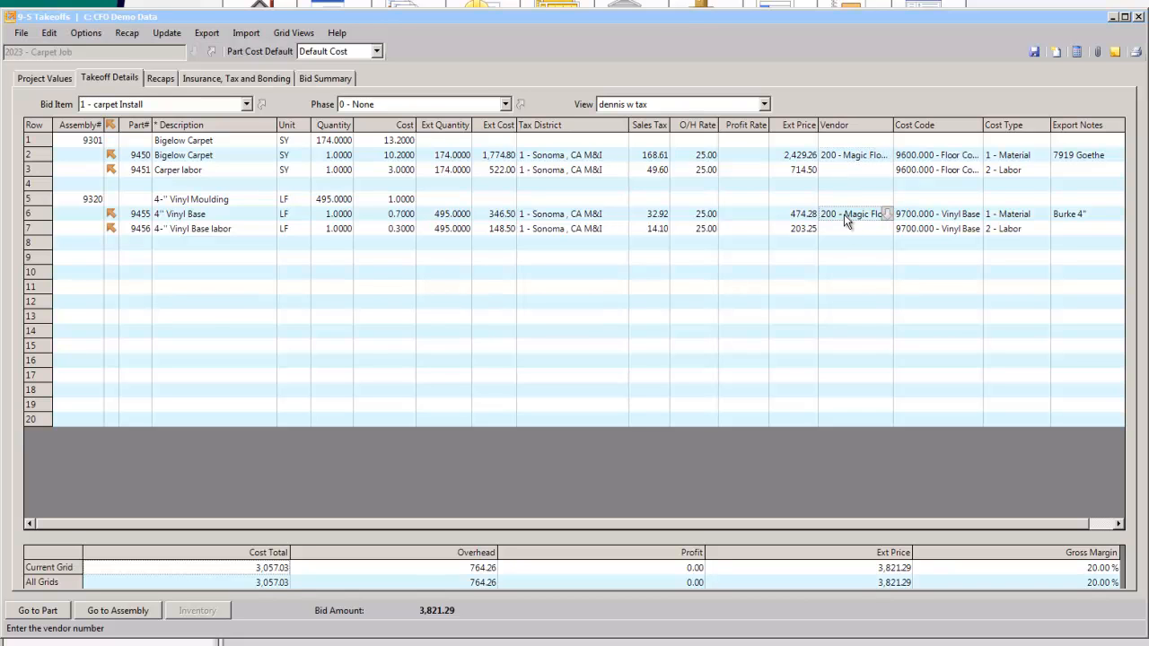
left_click(1071, 162)
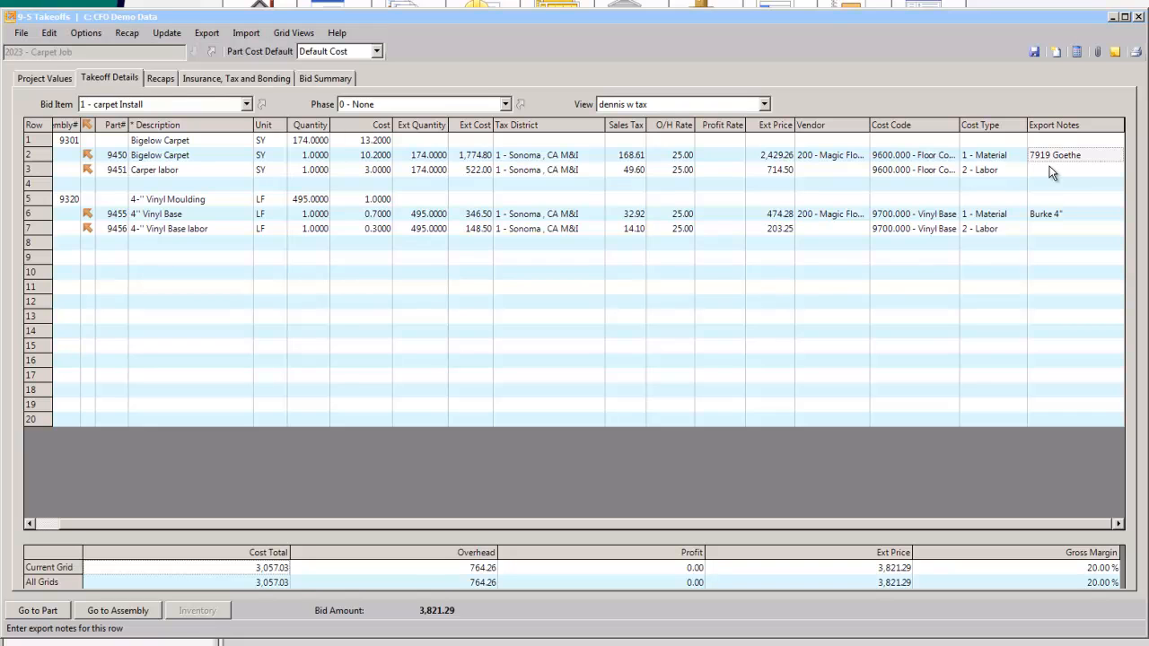
left_click(1047, 216)
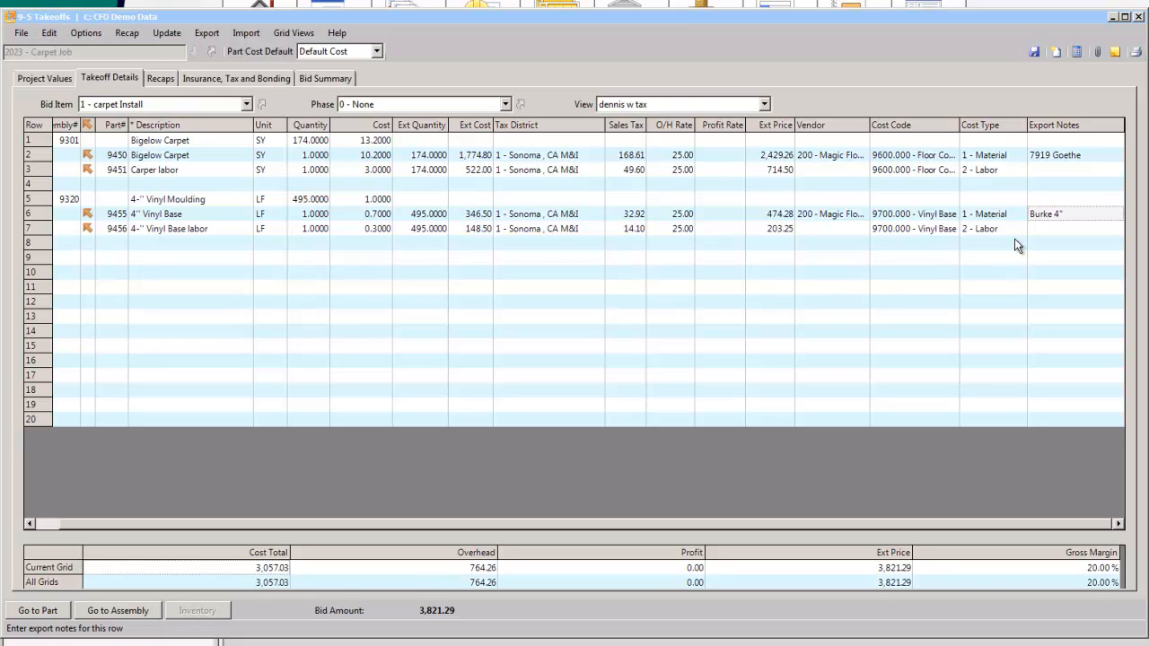
Step: Export the takeoff to a proposal by bid item, overwriting any existing proposal for the job
left_click(204, 33)
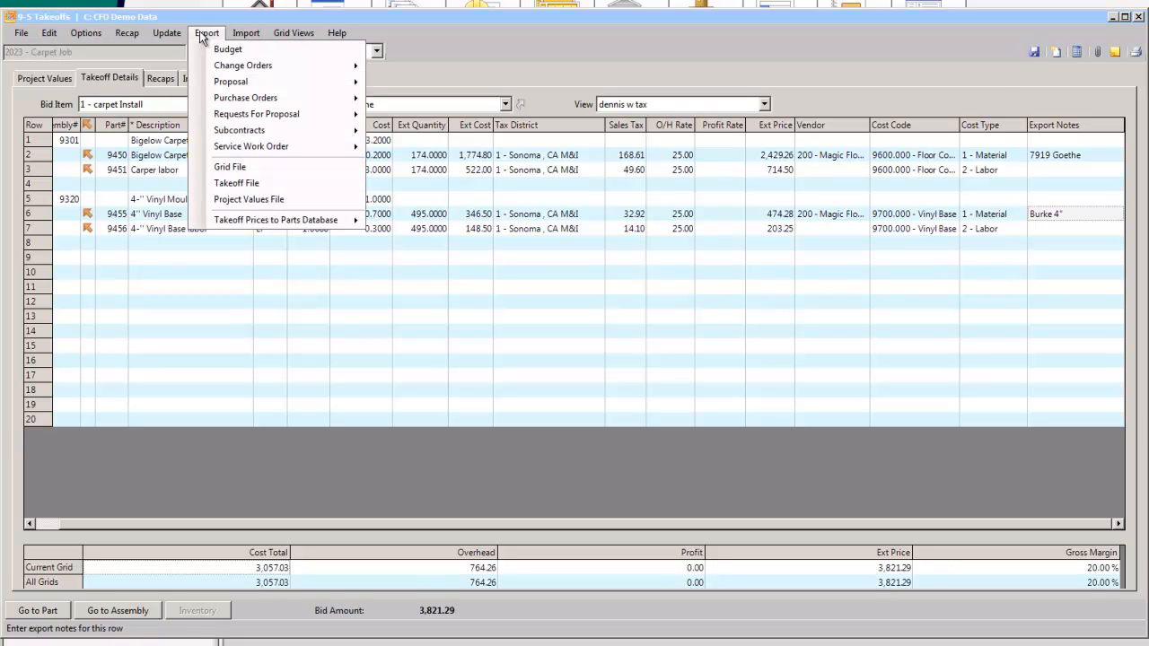
mouse_move(245, 81)
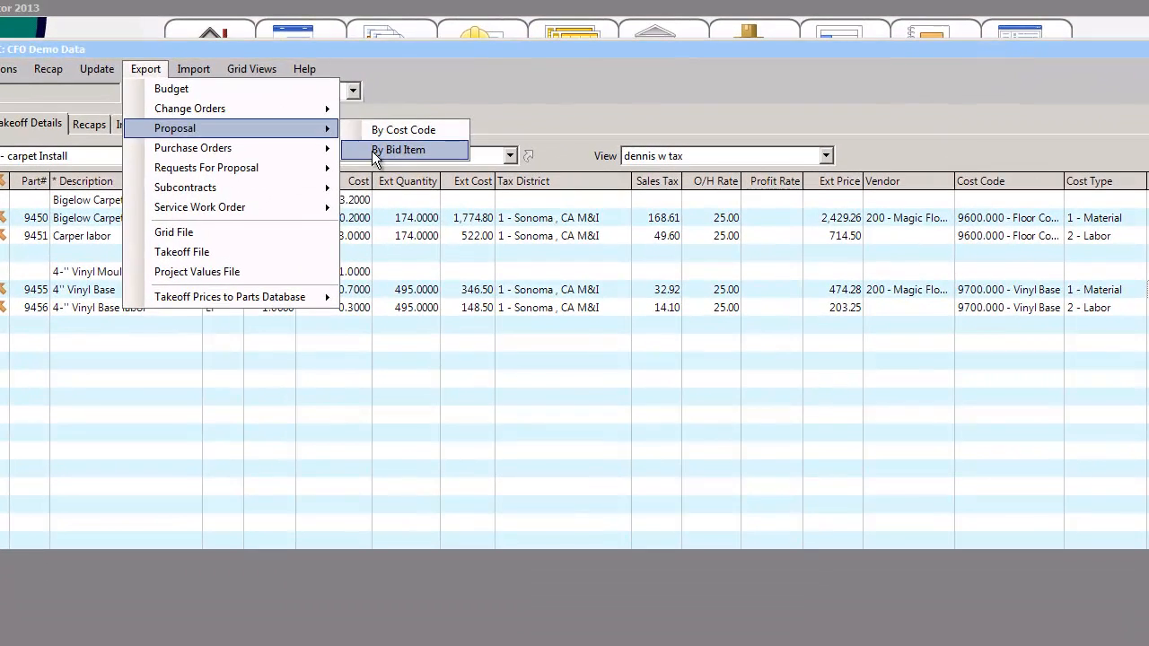
left_click(414, 100)
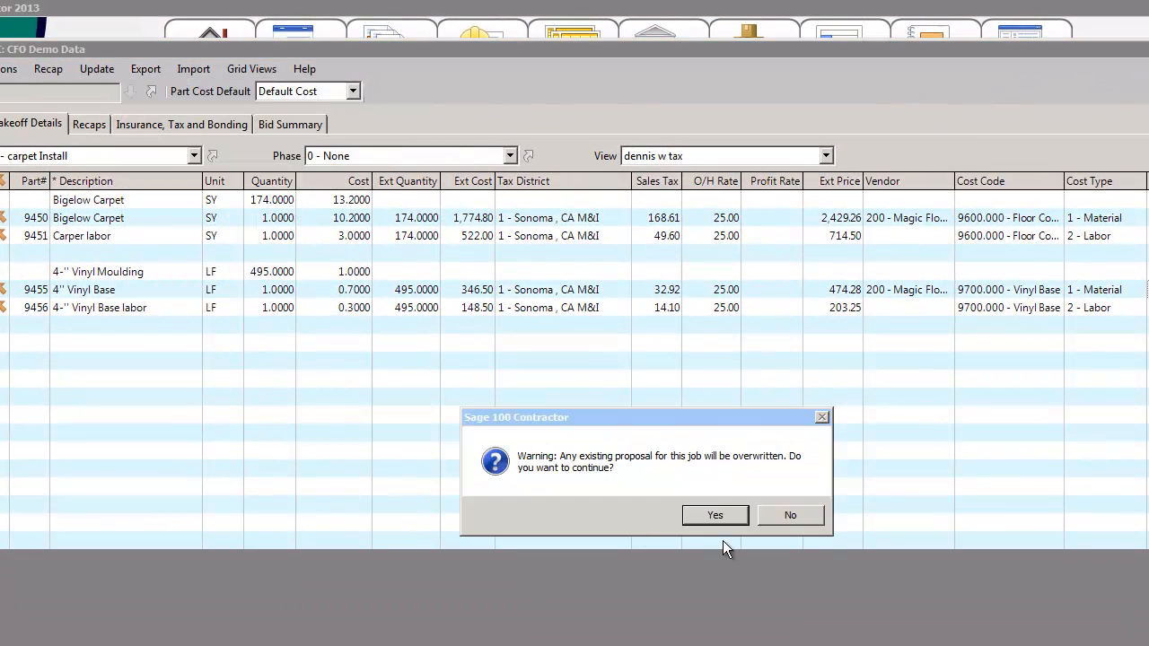
left_click(714, 515)
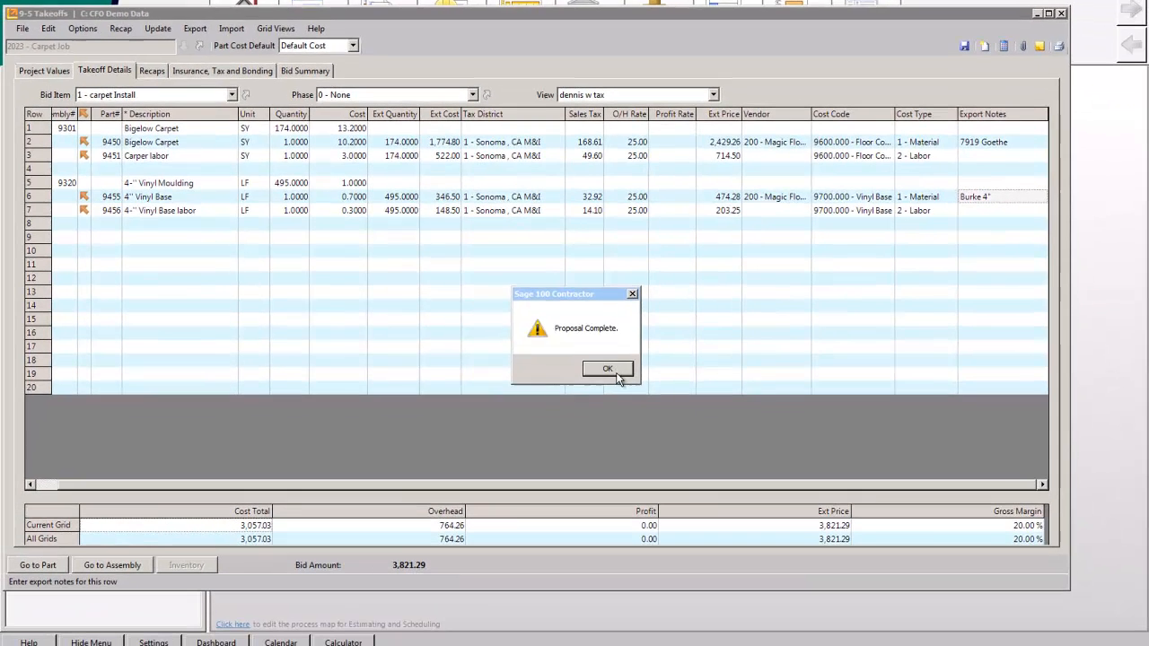
left_click(697, 521)
Step: Start a purchase order export by job from the takeoff, leaving out subcontractors
left_click(196, 31)
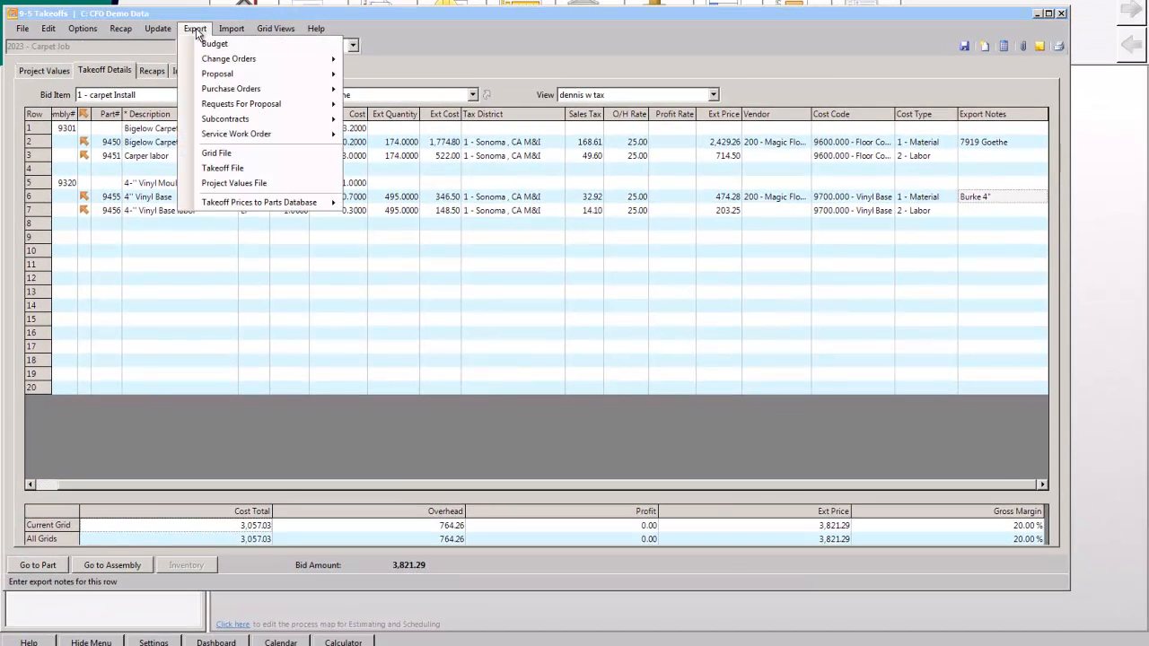
mouse_move(222, 88)
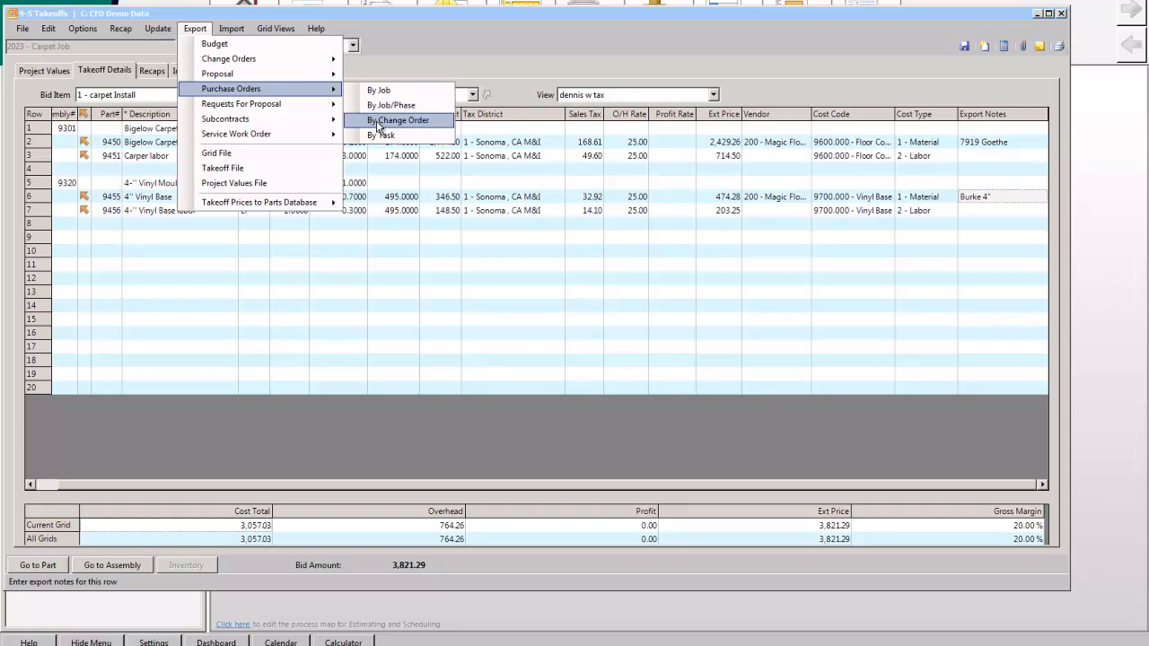
left_click(377, 92)
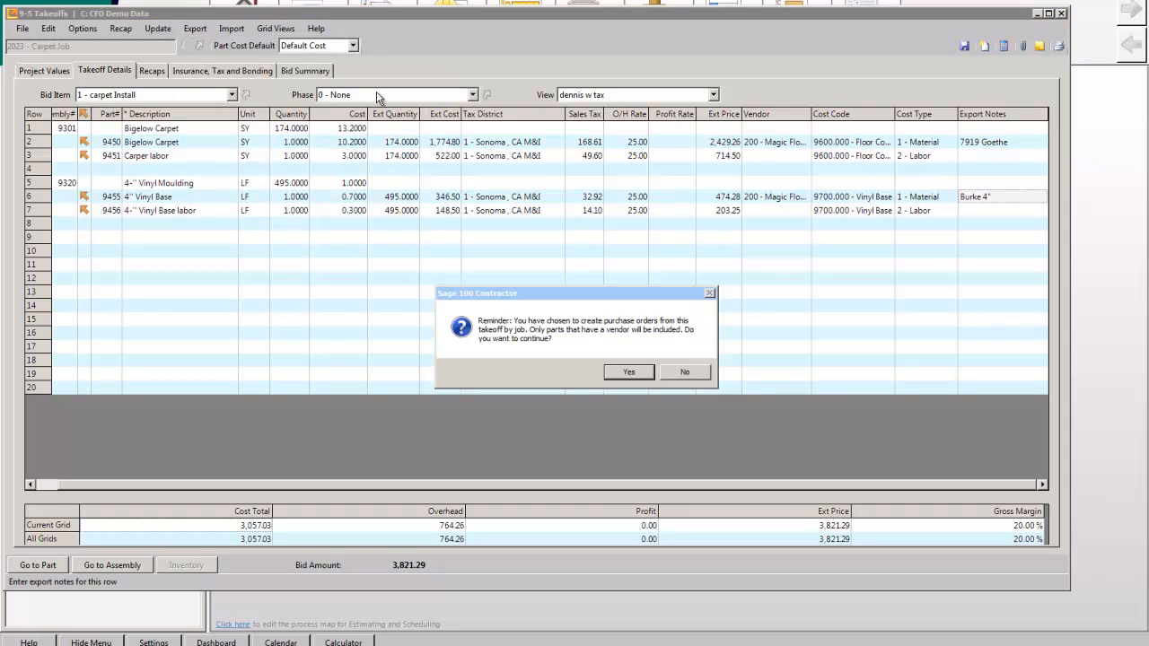
left_click(640, 377)
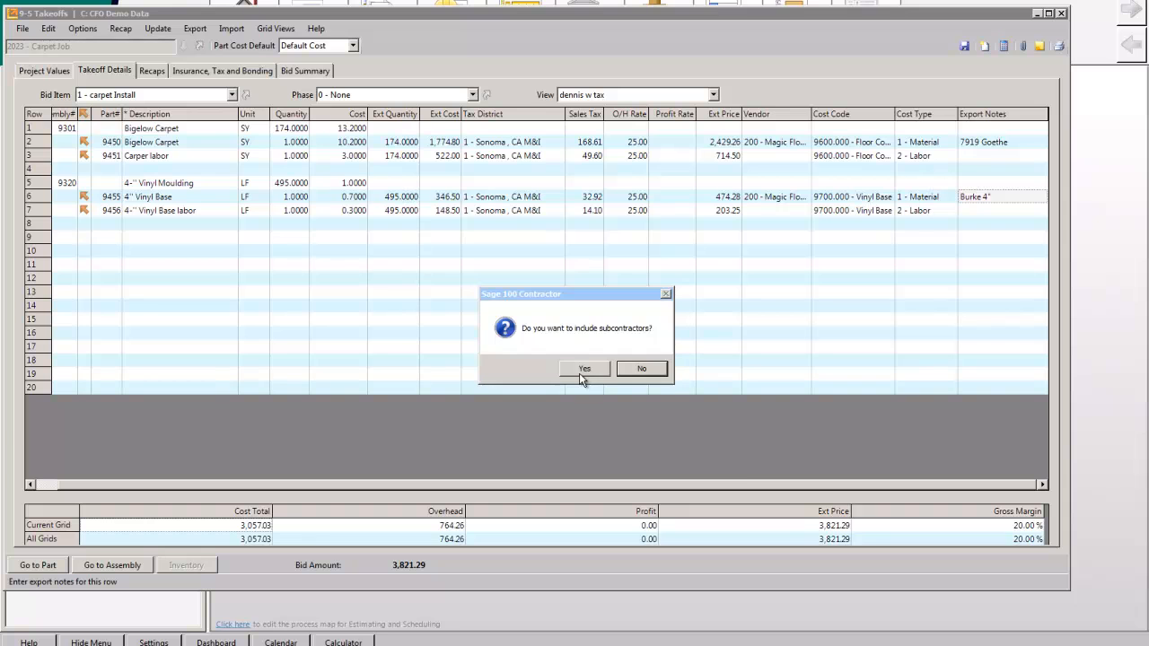
left_click(634, 376)
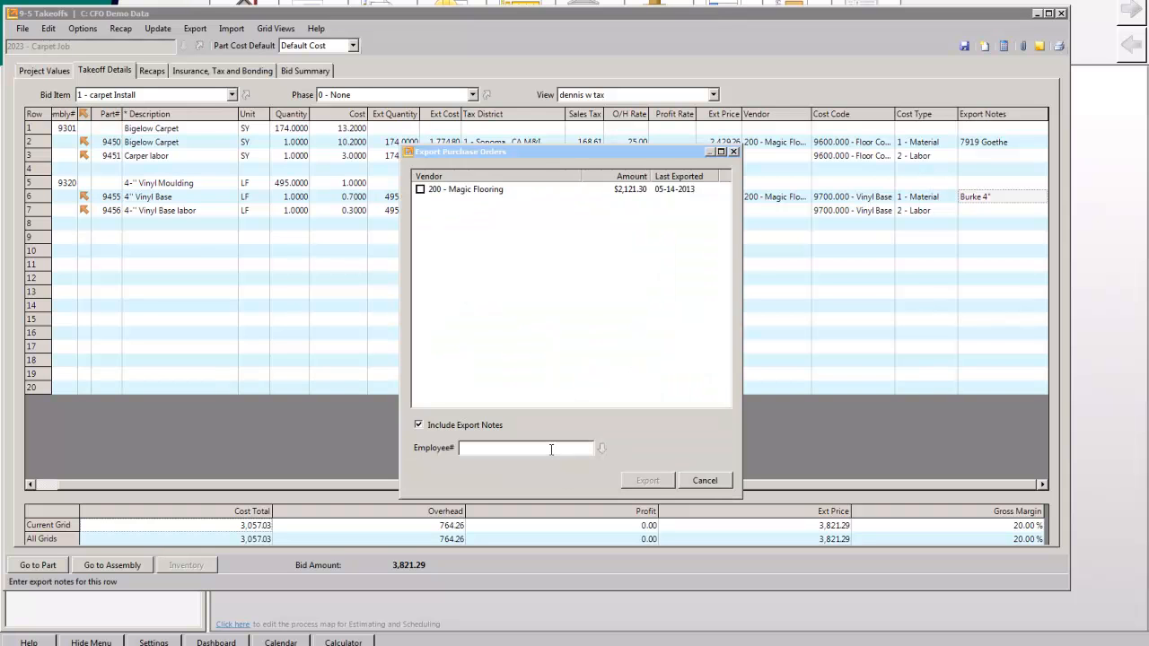
Step: Export the Magic Flooring purchase order with export notes included, assigning the second employee in the lookup list
left_click(601, 447)
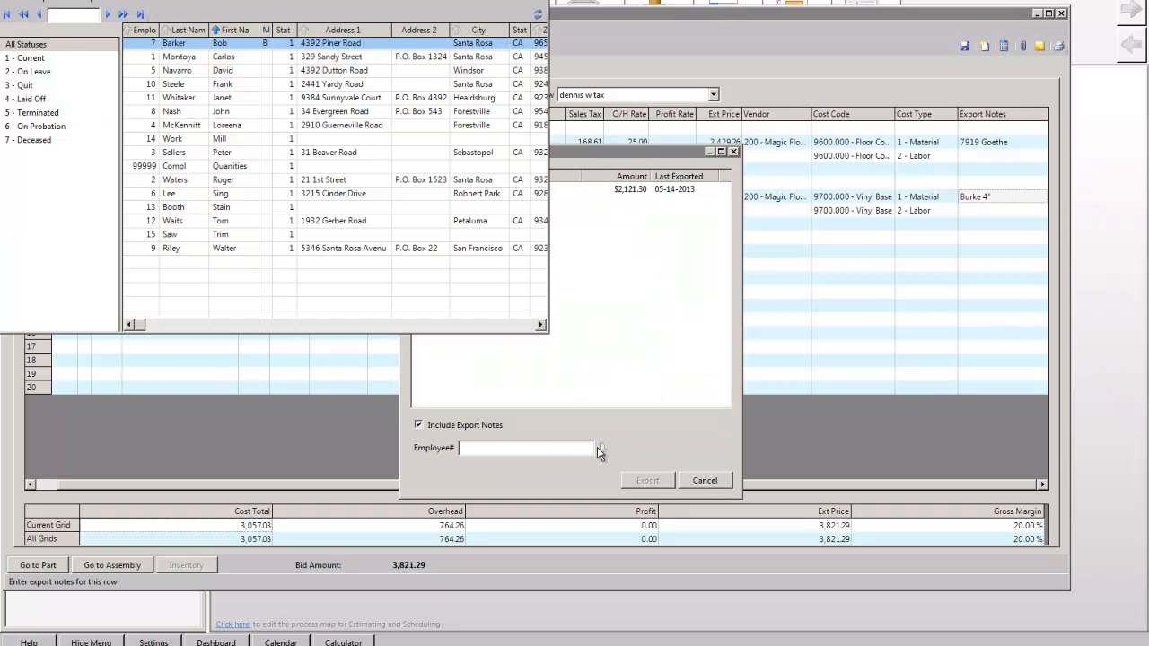
double_click(178, 58)
left_click(419, 190)
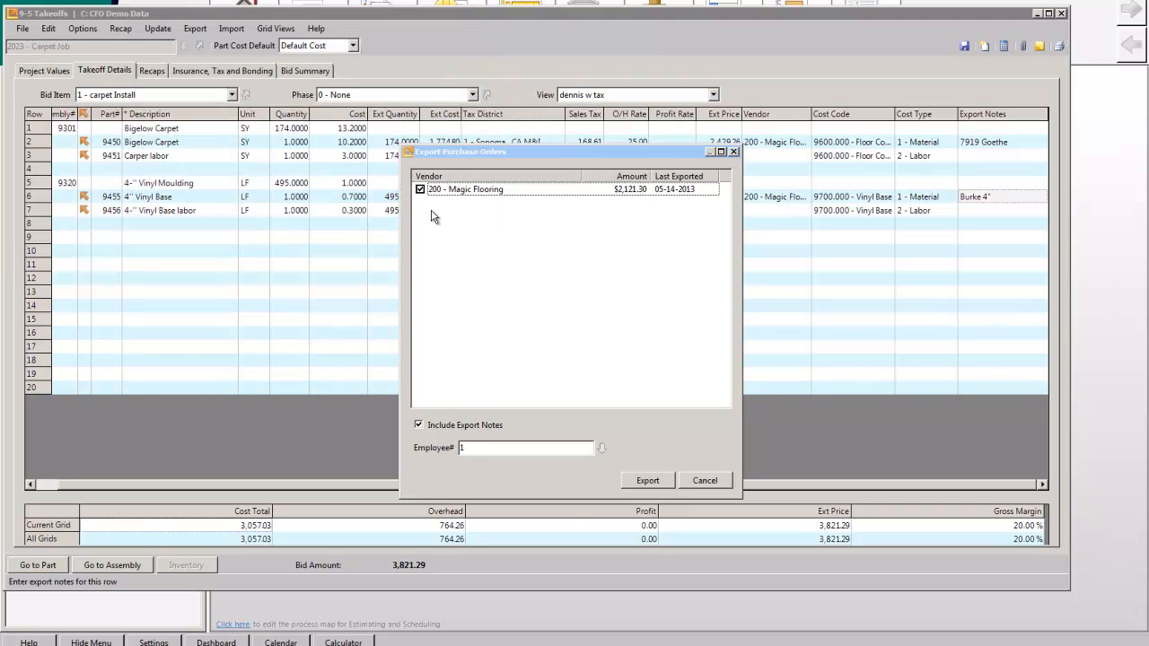
left_click(646, 482)
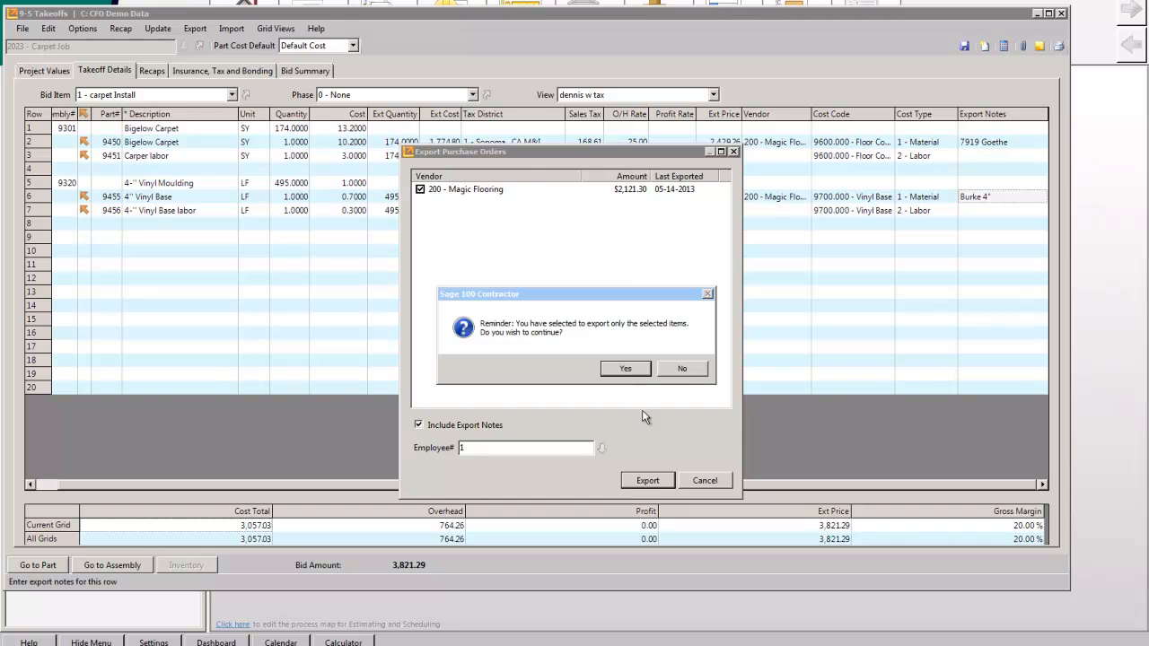
left_click(627, 370)
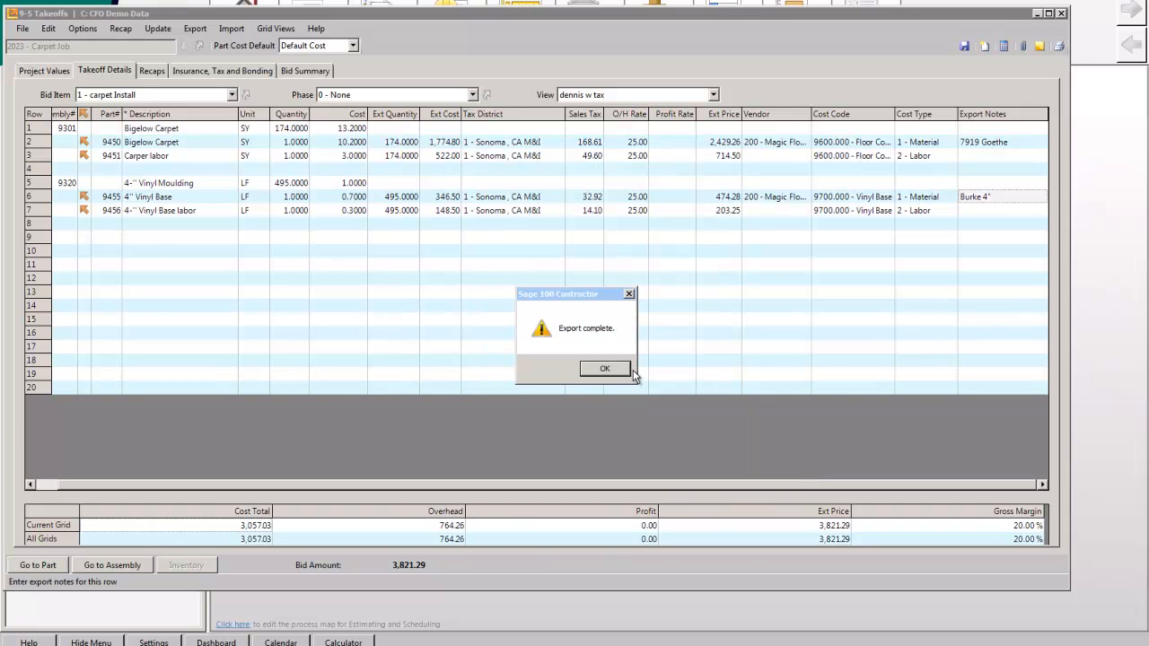
left_click(617, 370)
Step: Review the carpet and vinyl moulding assembly quantities and close the takeoff
left_click(291, 130)
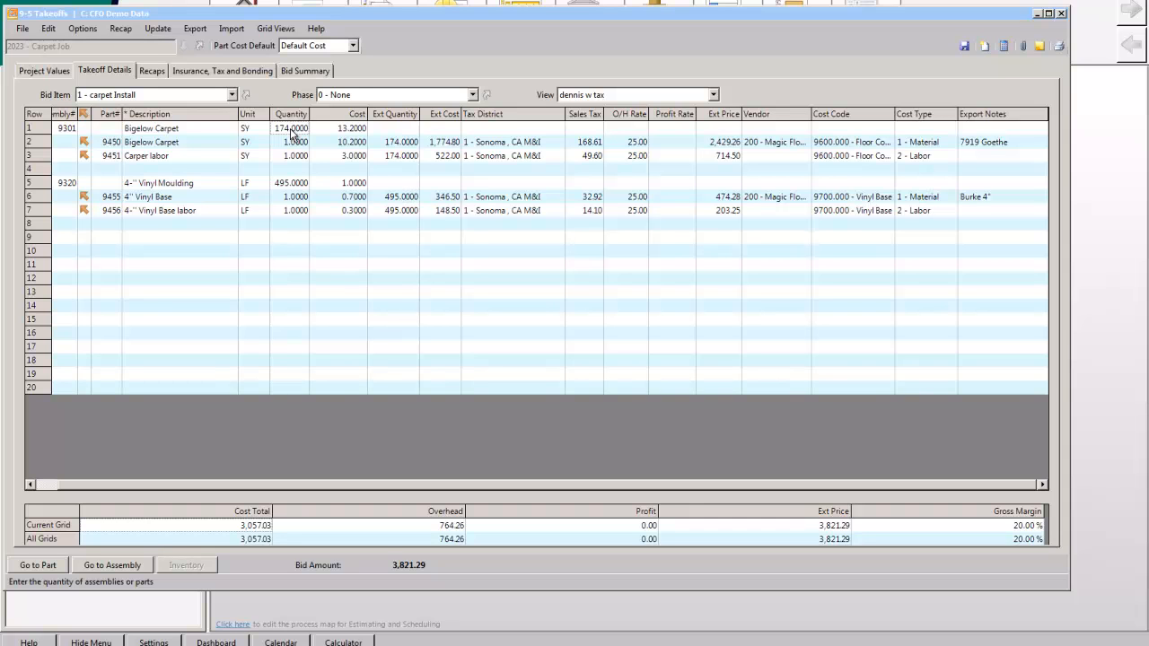
left_click(291, 184)
left_click(1061, 13)
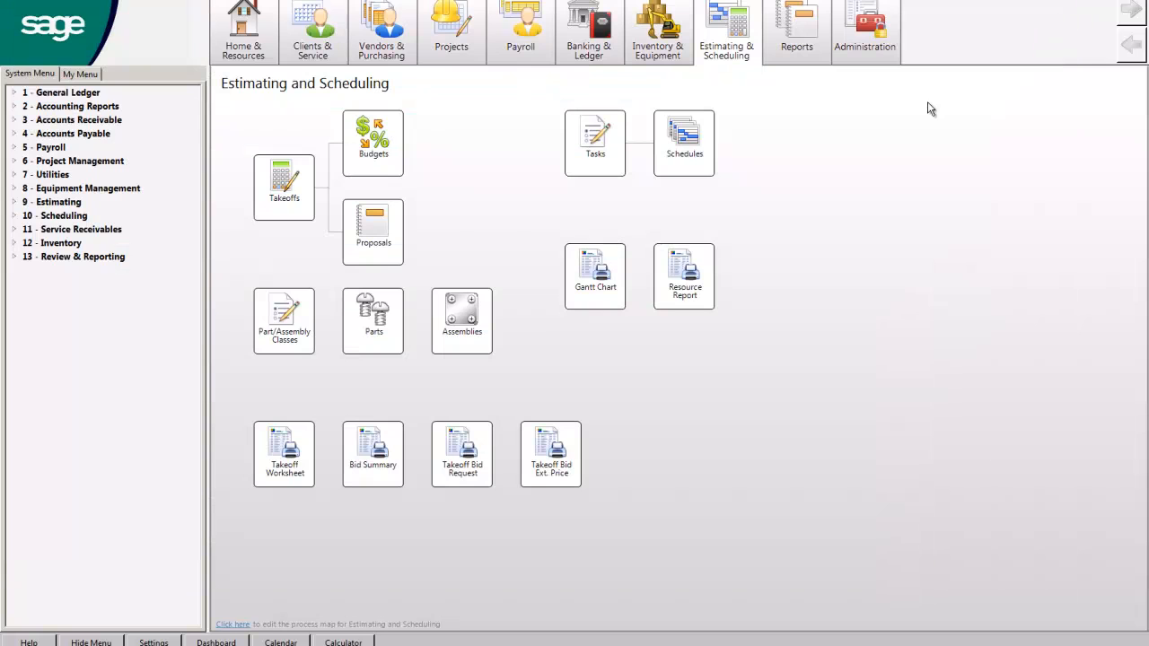
Step: Open the Project Management proposal for job 2023 with bid items for the proposal lines, and review the carpet install line and its total
left_click(14, 160)
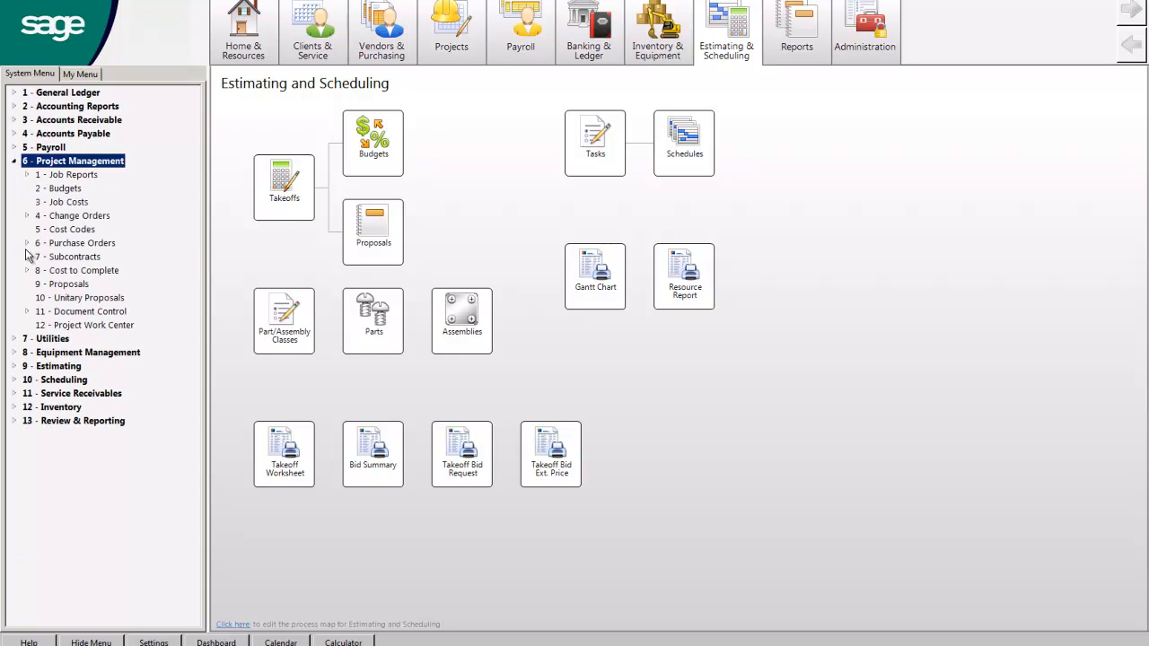
left_click(37, 285)
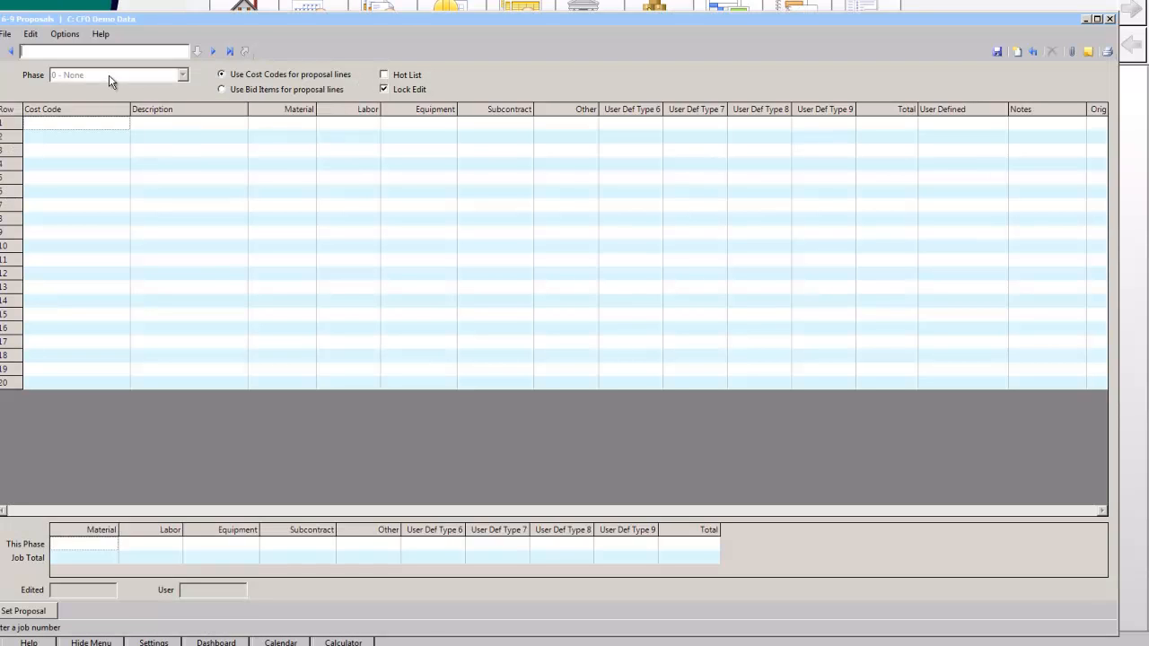
type("2023")
left_click(222, 89)
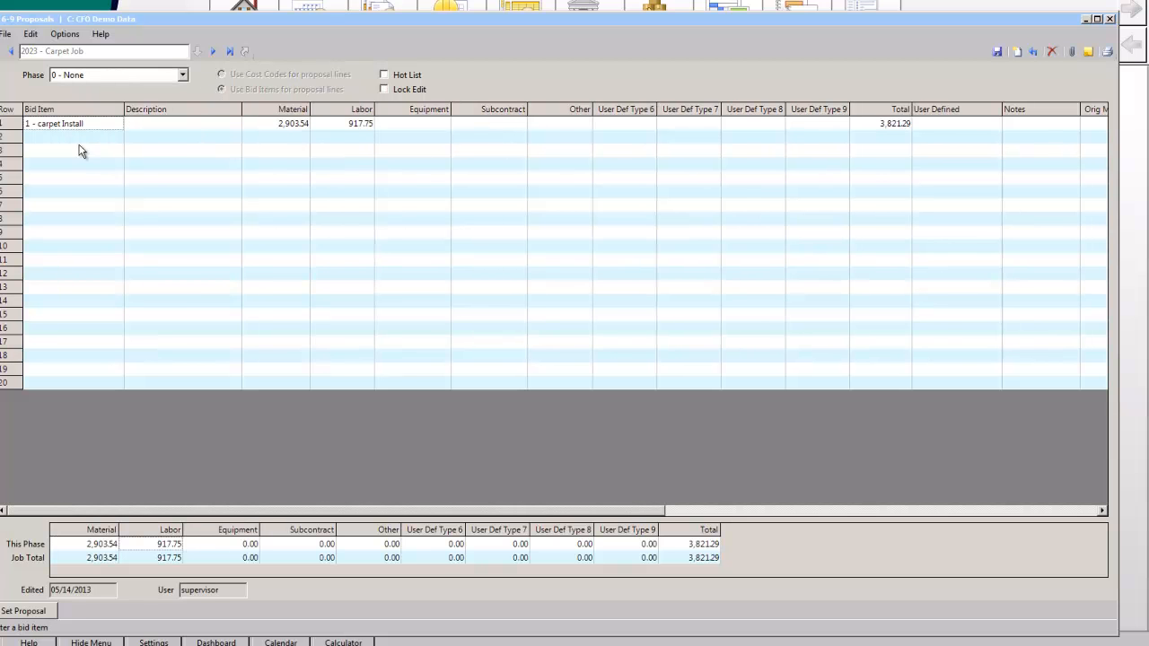
left_click(11, 128)
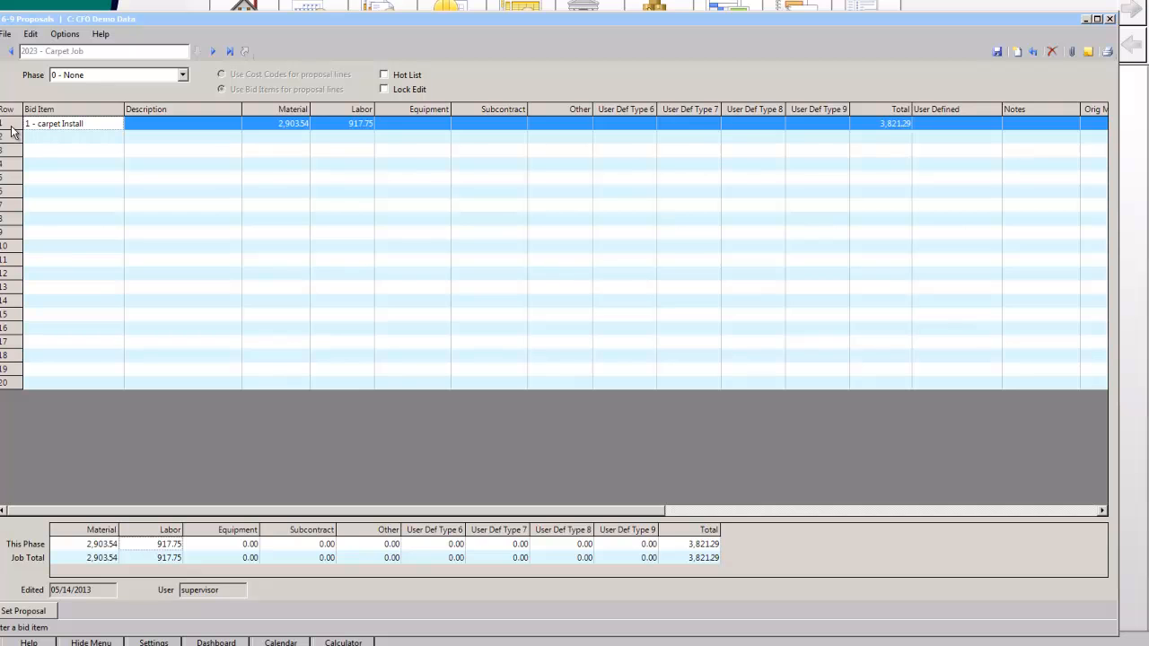
left_click(885, 128)
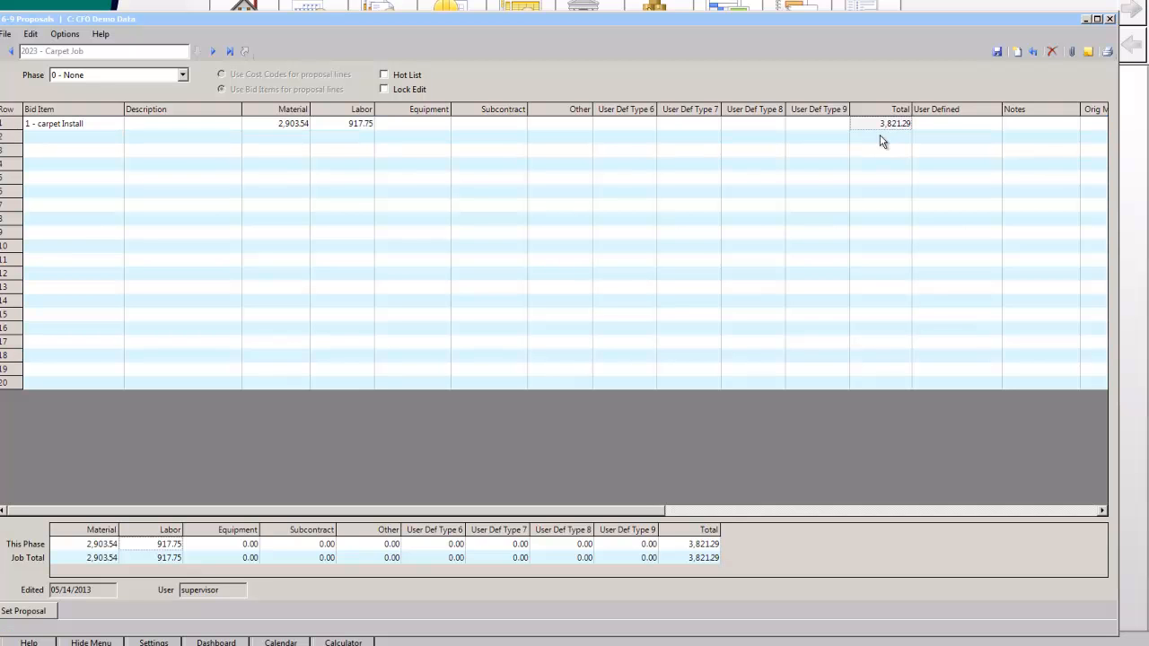
Step: Preview the 51- Proposal~Totals report for job 2023, and close the report and the proposal
left_click(1106, 51)
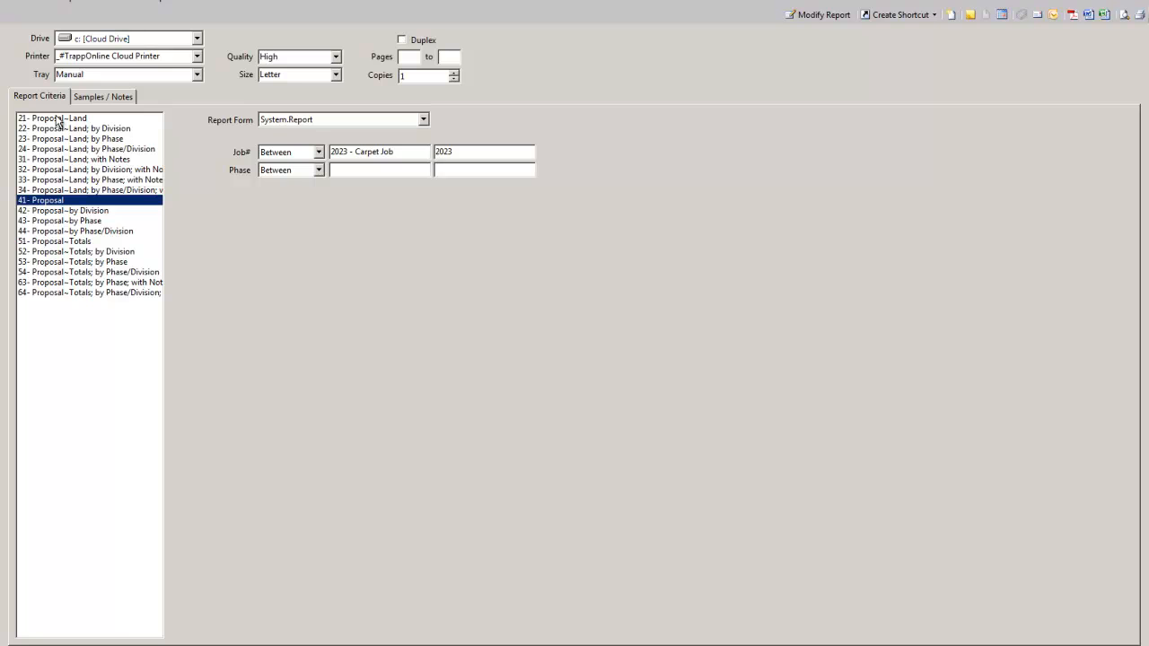
left_click(72, 241)
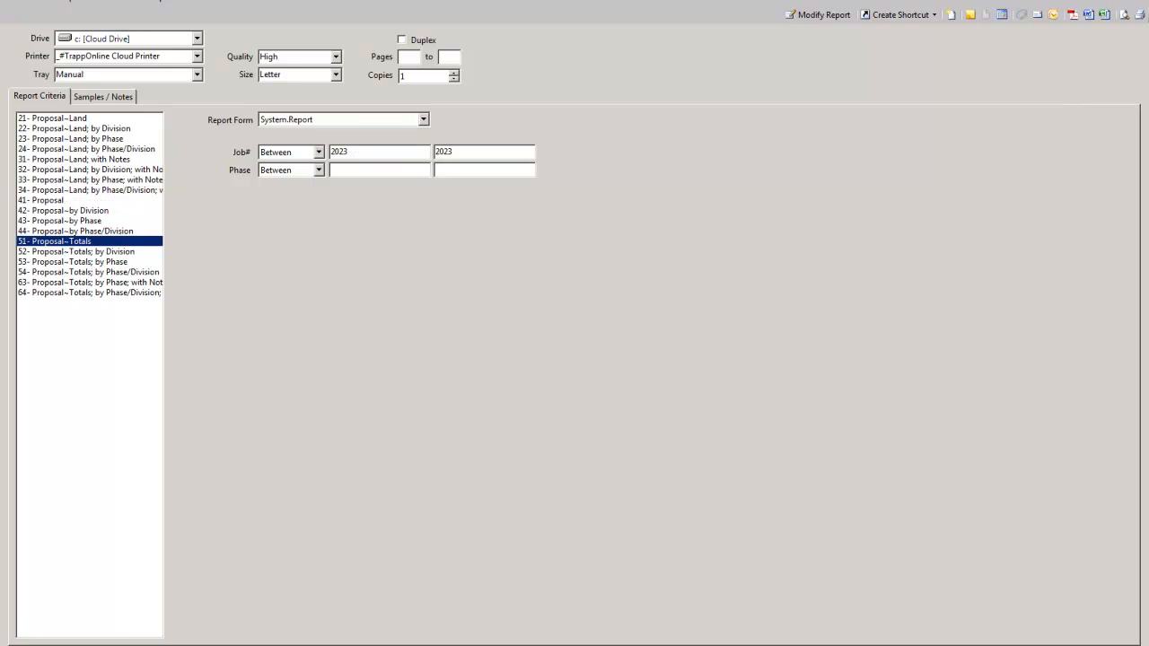
left_click(1122, 14)
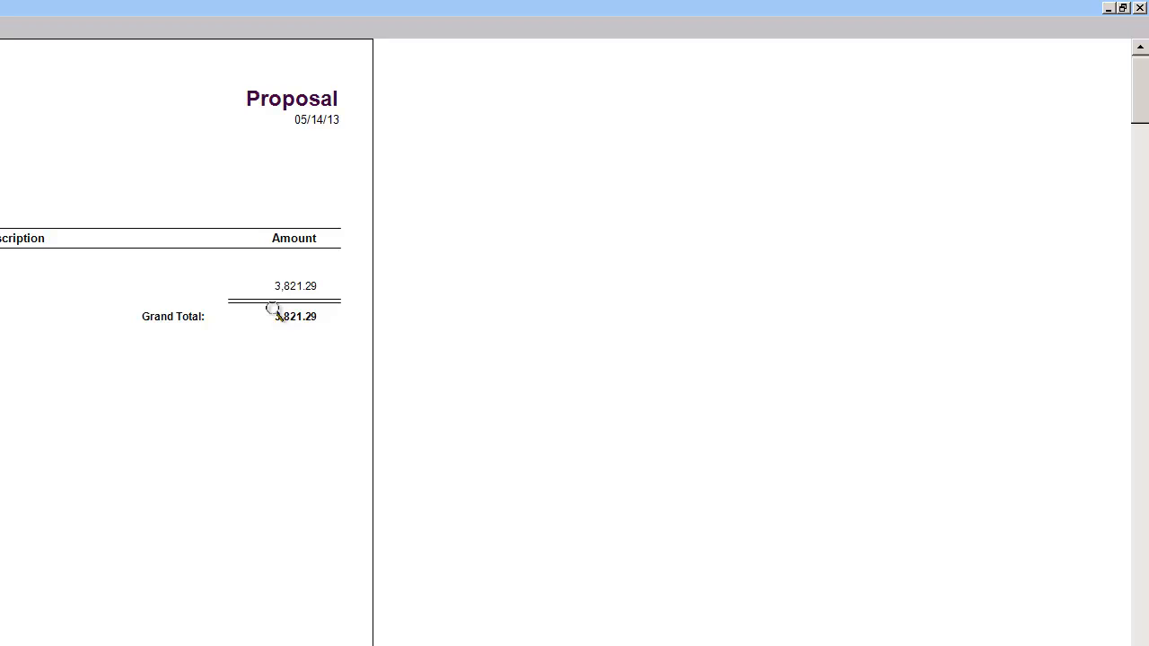
left_click(1140, 7)
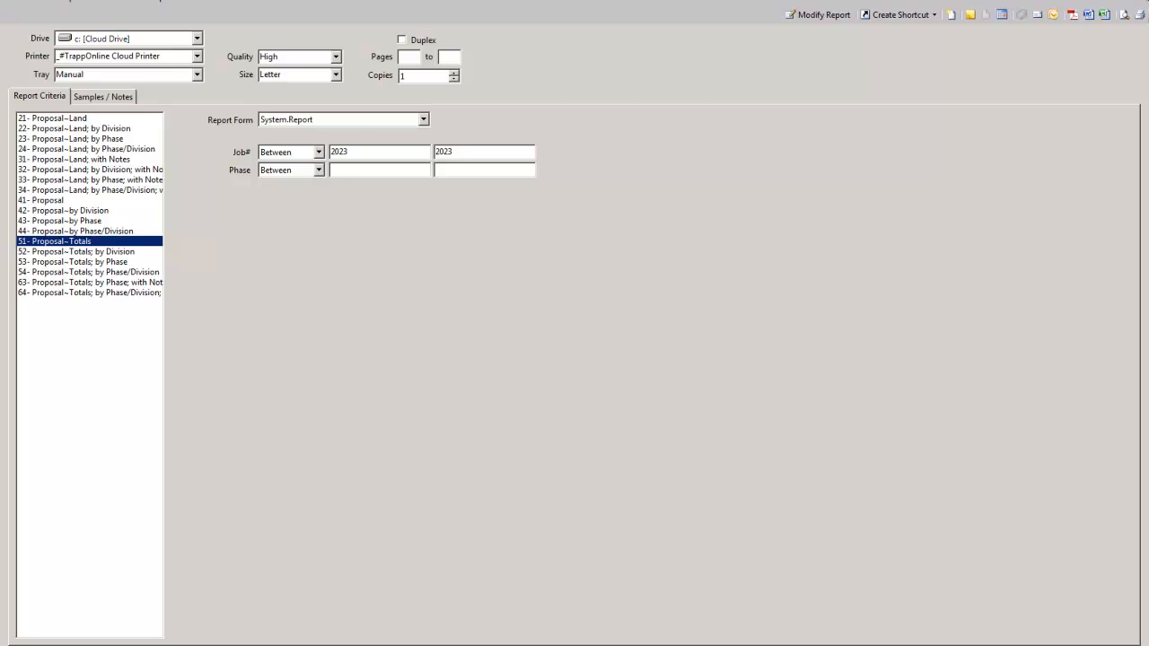
left_click(1139, 1)
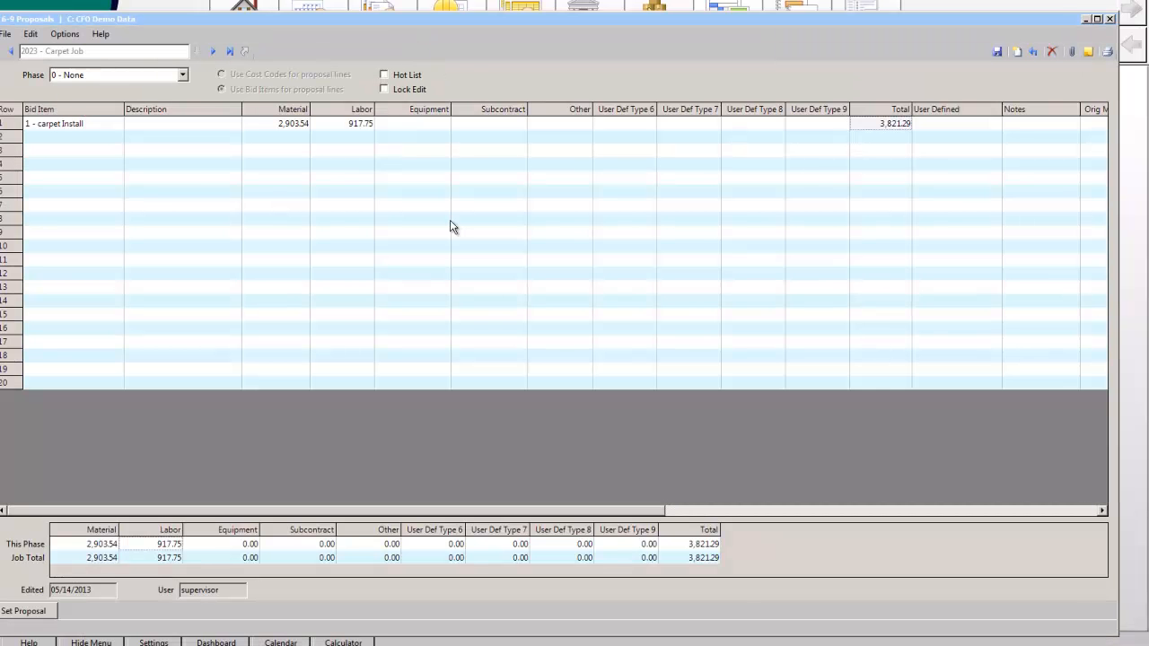
left_click(1110, 20)
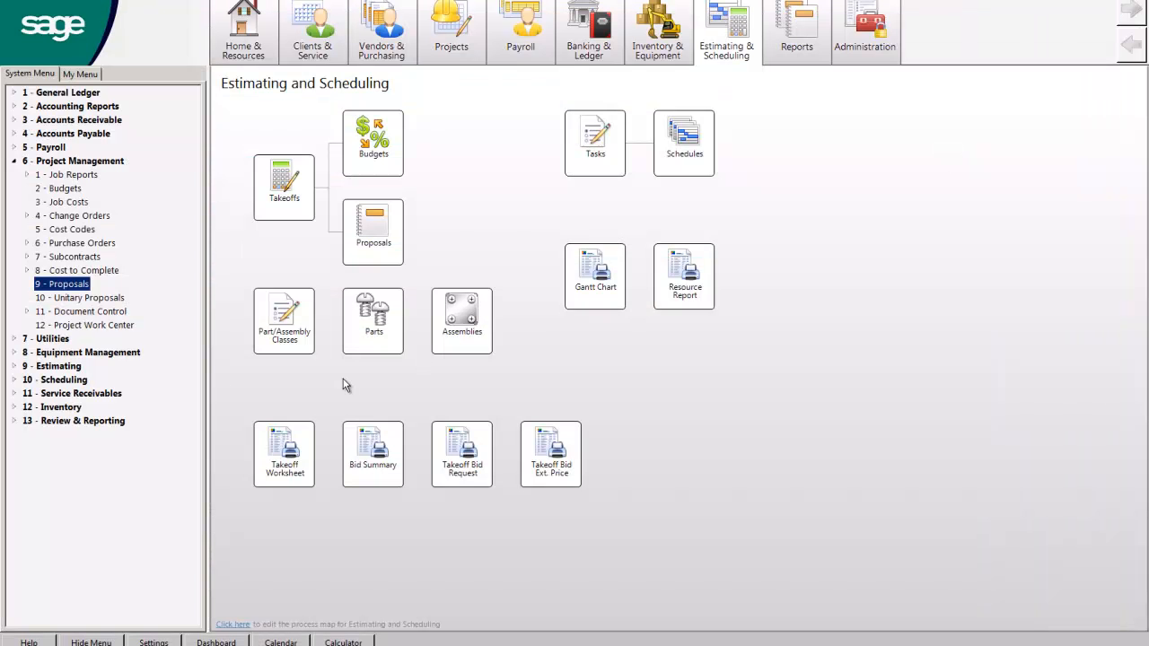
Step: Open the last purchase order record and review its material lines, vendor, job and line notes
left_click(27, 243)
left_click(86, 259)
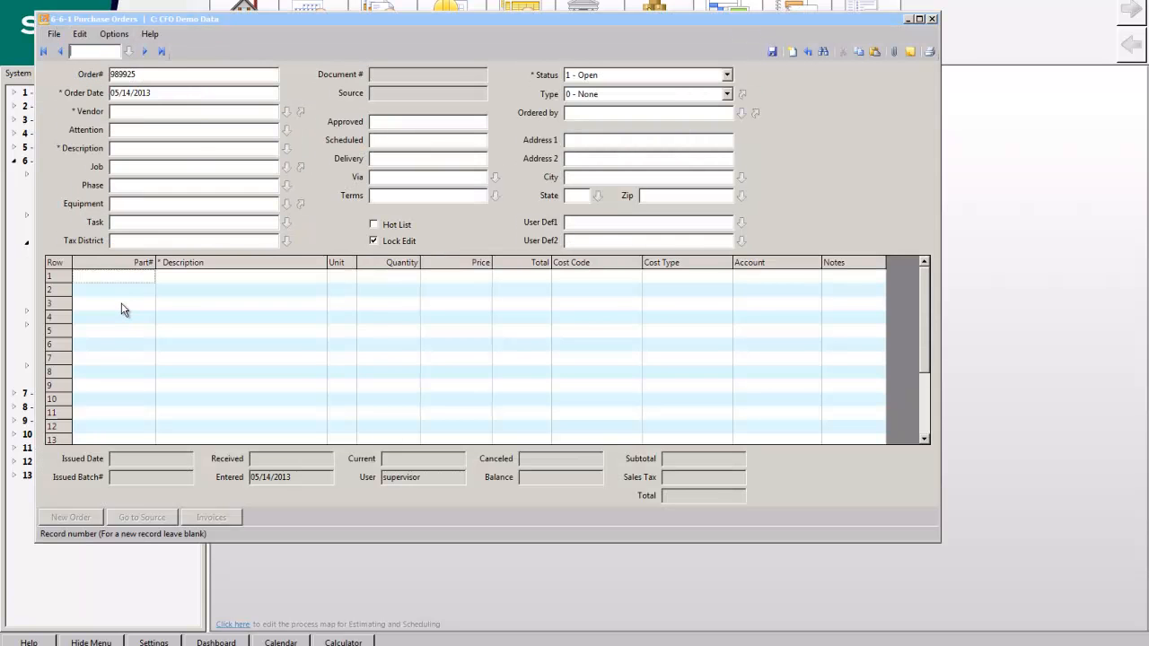
left_click(167, 56)
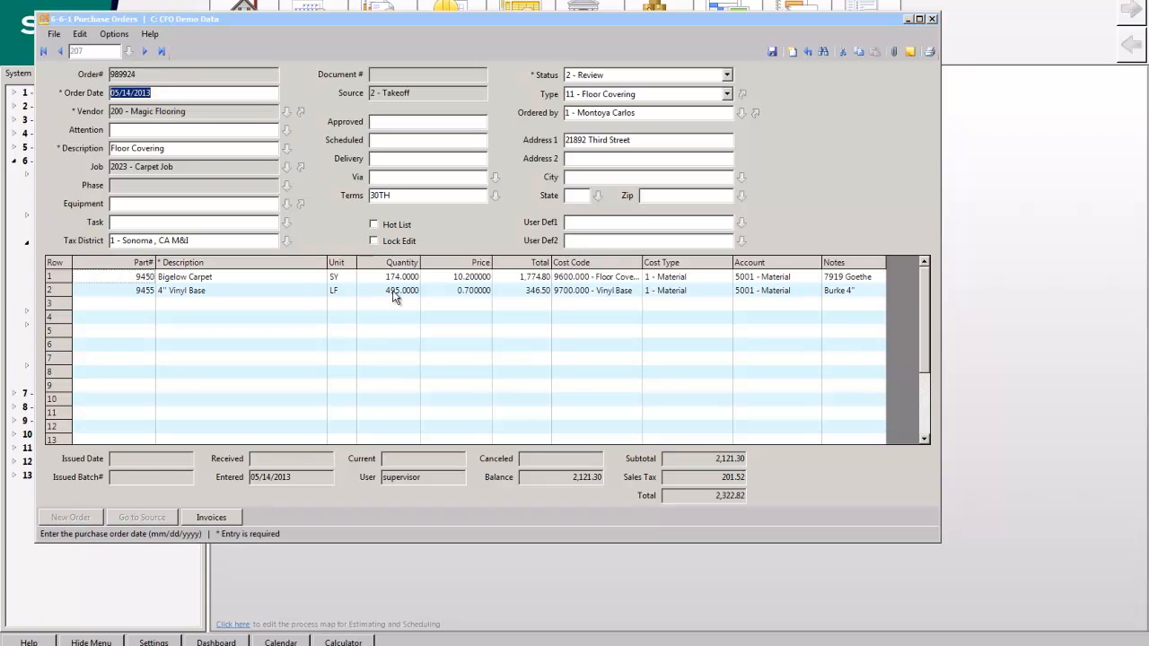
left_click(64, 279)
left_click(65, 291, "shift")
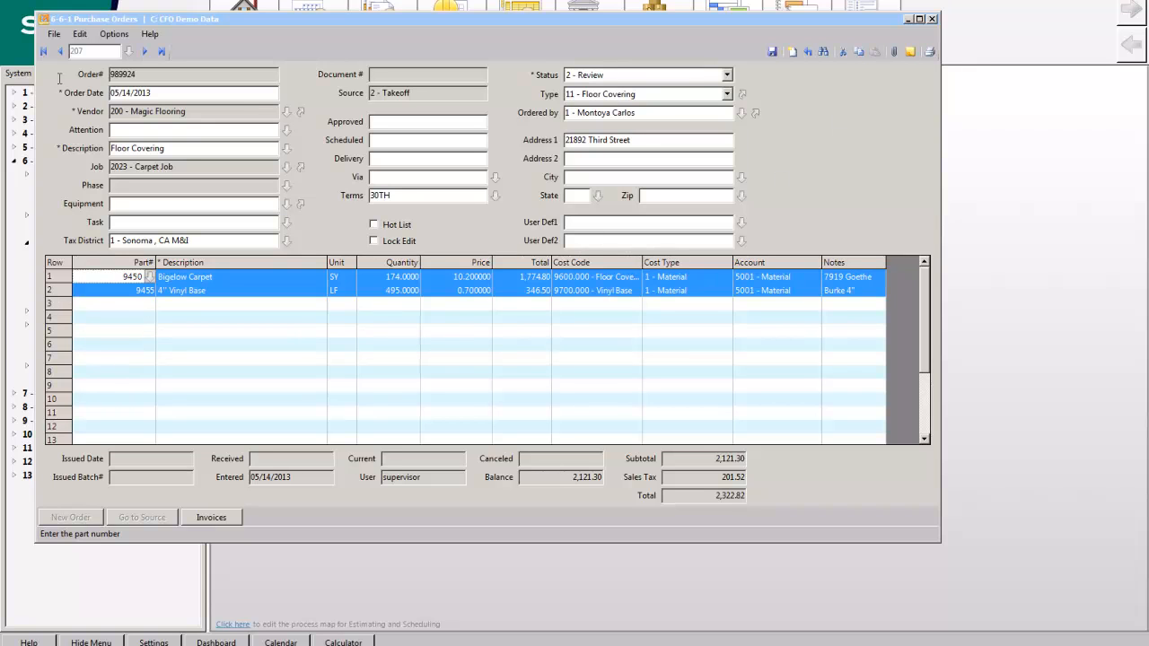
left_click(199, 111)
left_click_drag(199, 167, 66, 175)
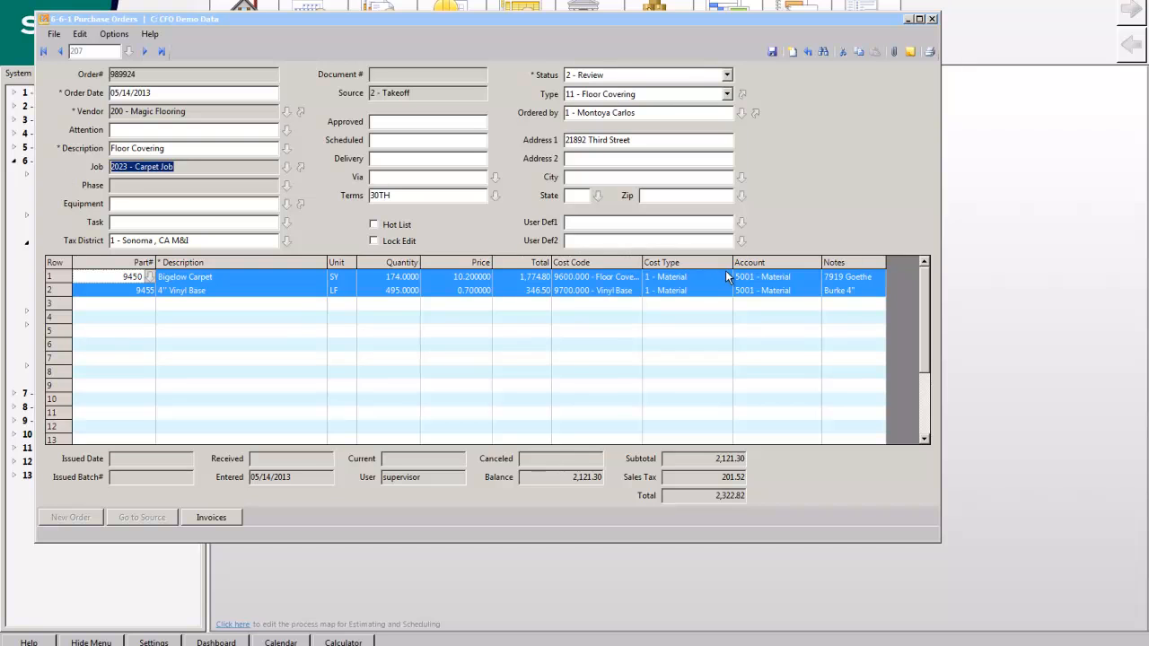
left_click(834, 290)
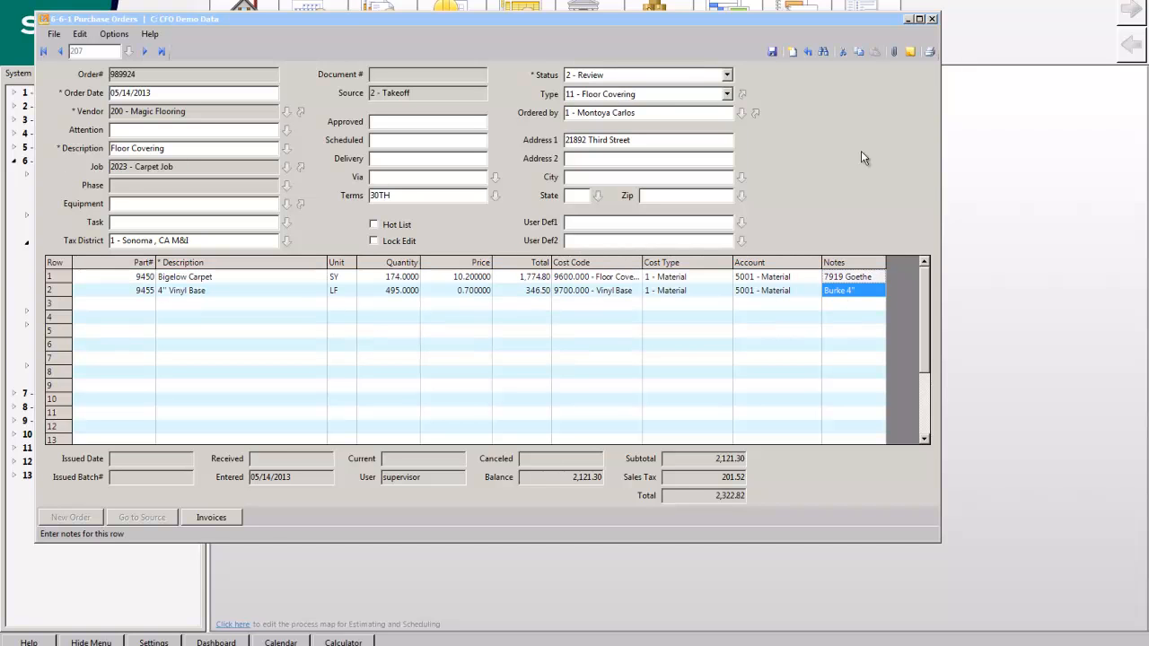
Step: Save the purchase order changes when starting to print, and preview the 36- Purchase Order~Land; with Notes report
left_click(931, 52)
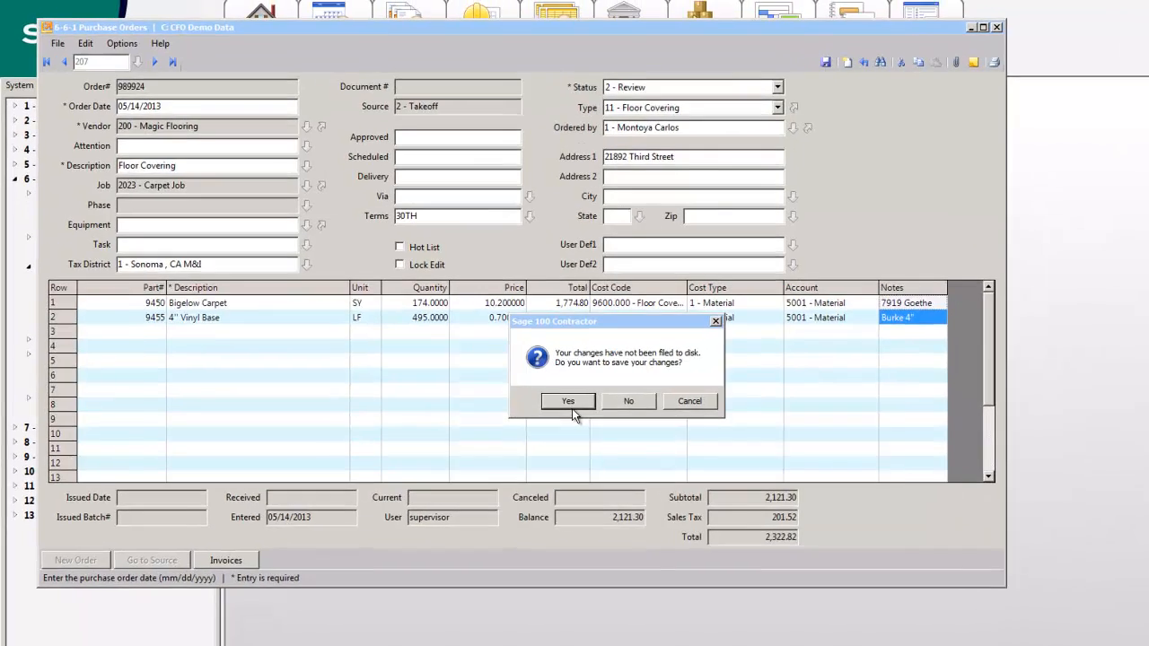
left_click(531, 368)
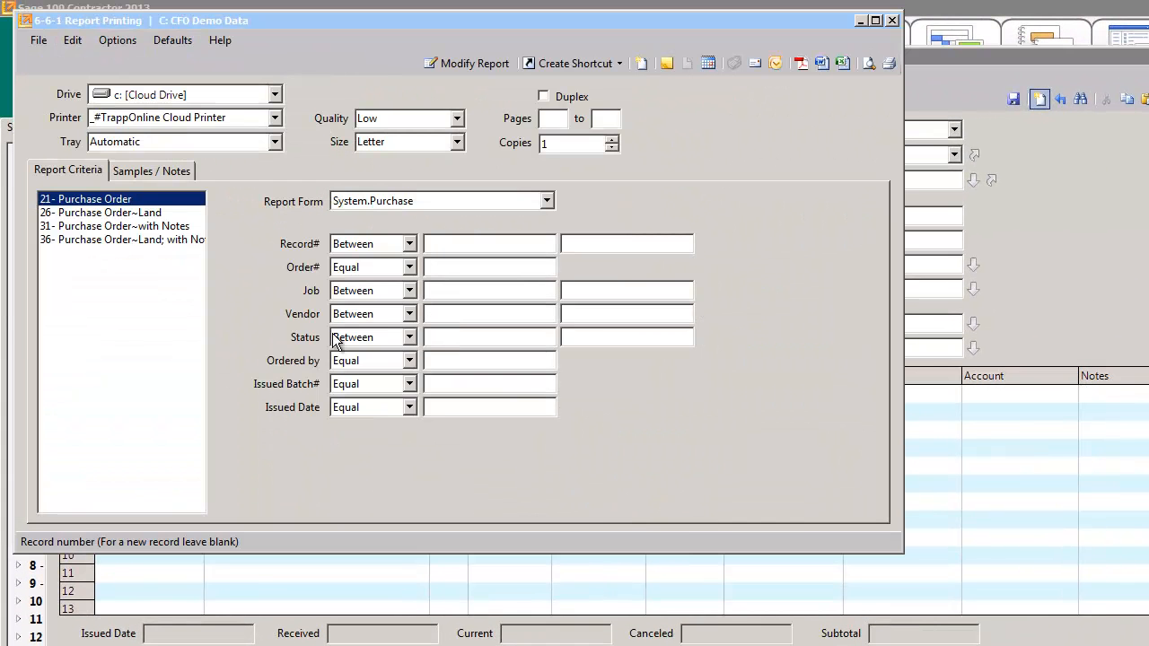
left_click(121, 243)
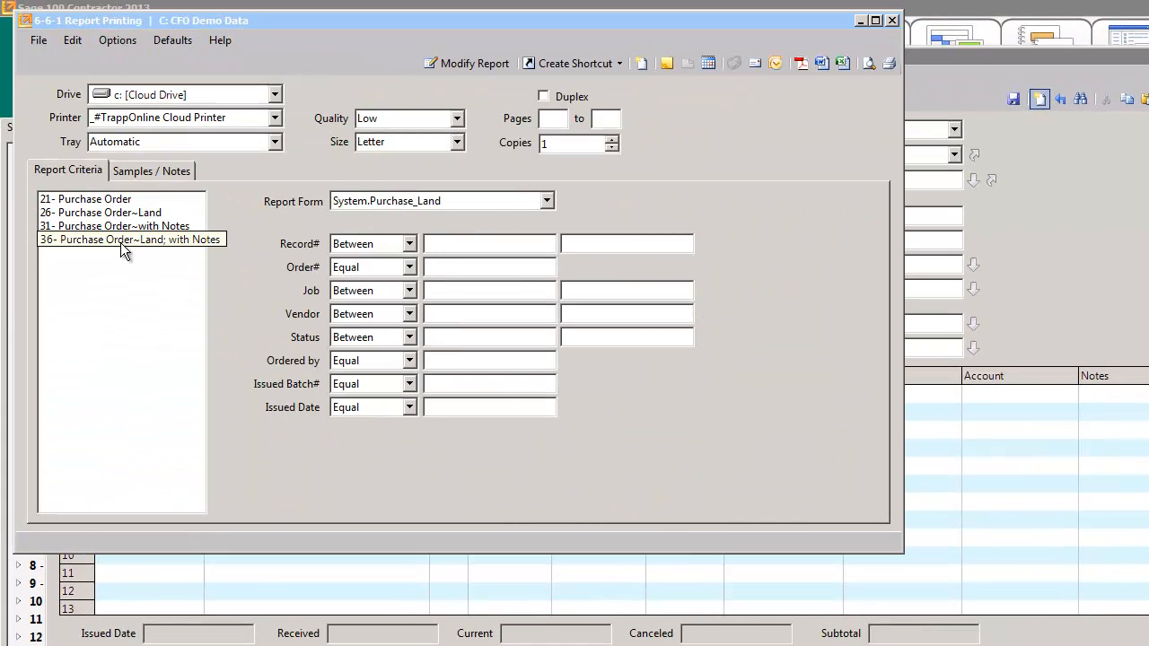
left_click(868, 63)
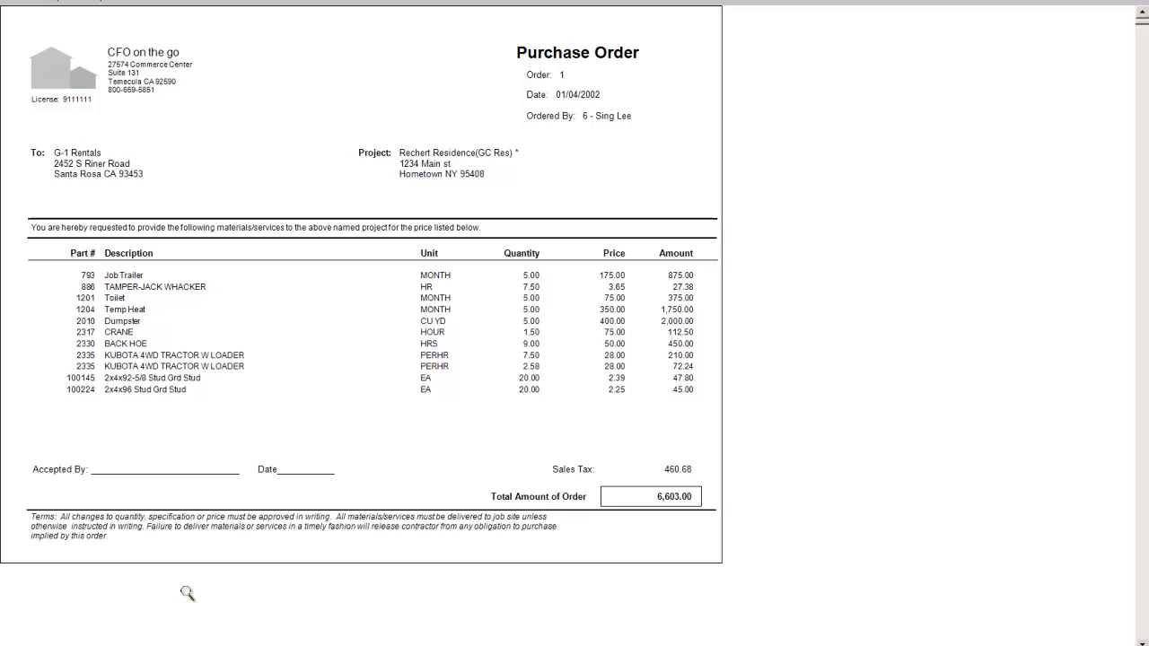
Step: Page through the report to the Magic Flooring order for the Carpet Job, and close the report and purchase order windows
key("Page_Down")
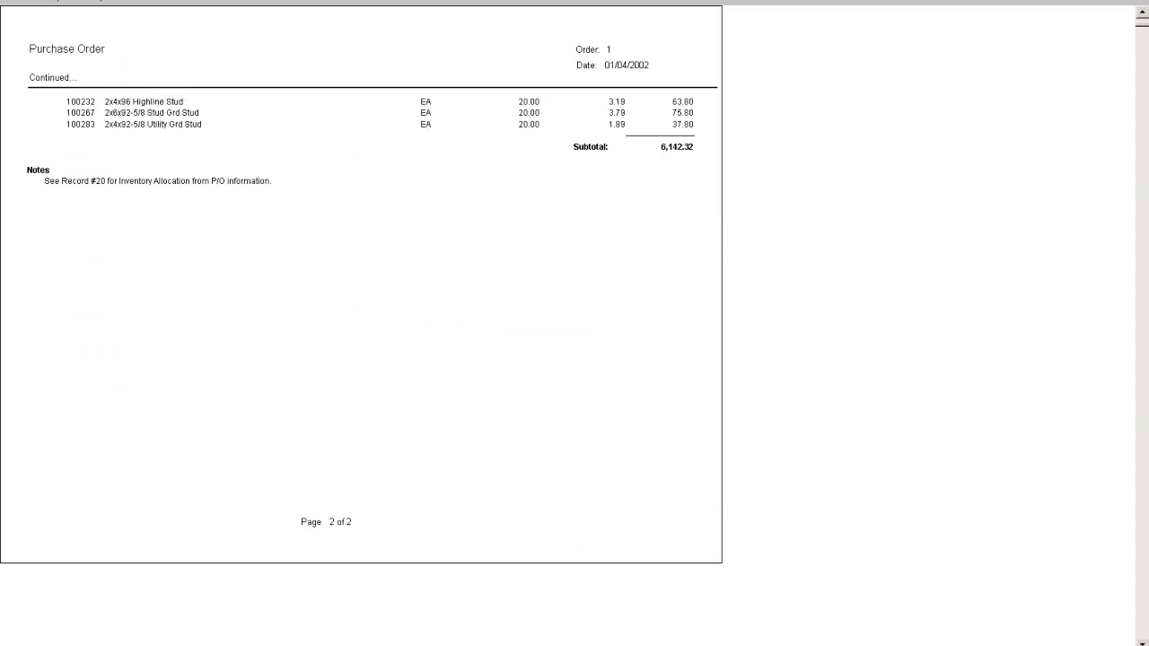
left_click(128, 645)
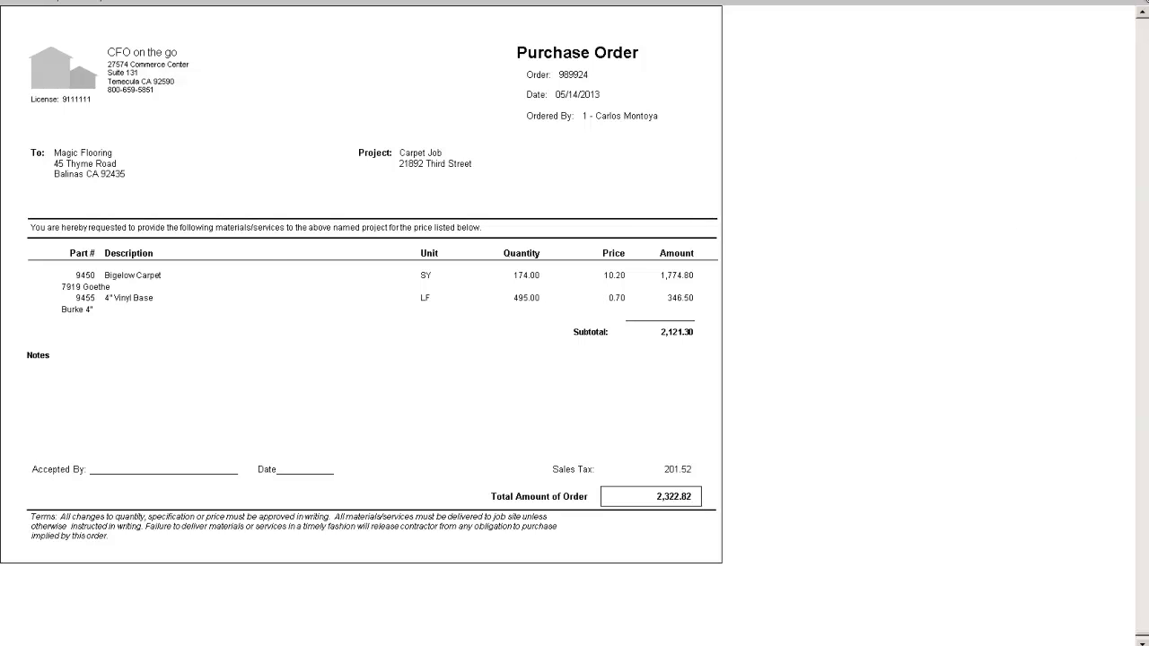
left_click(1136, 1)
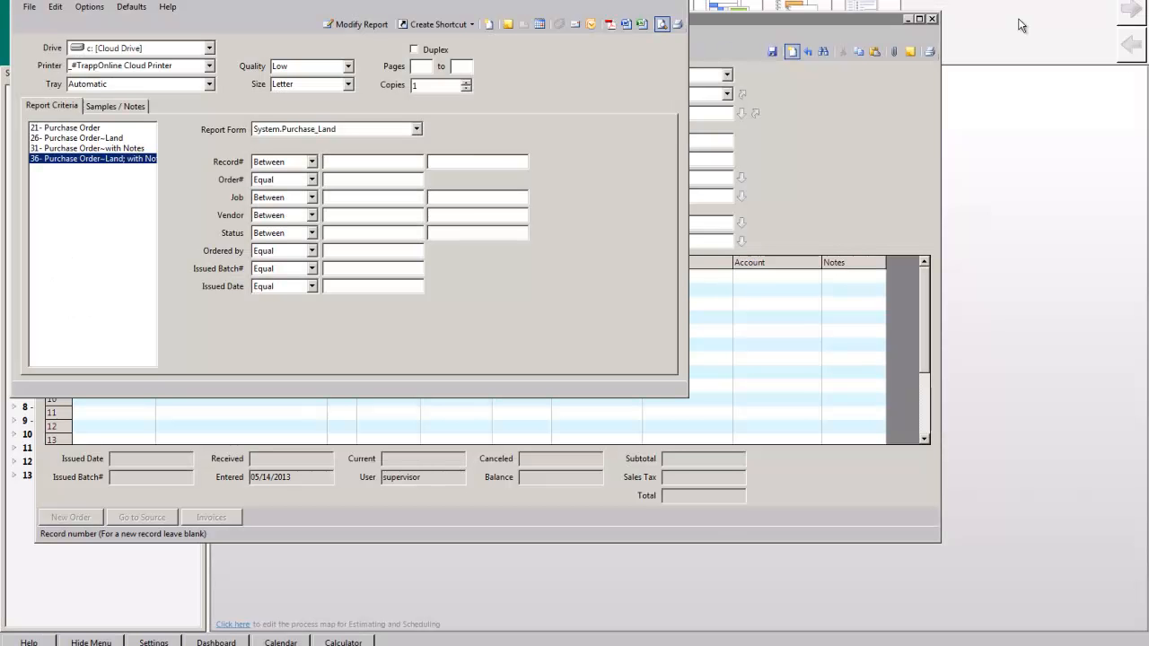
left_click(680, 2)
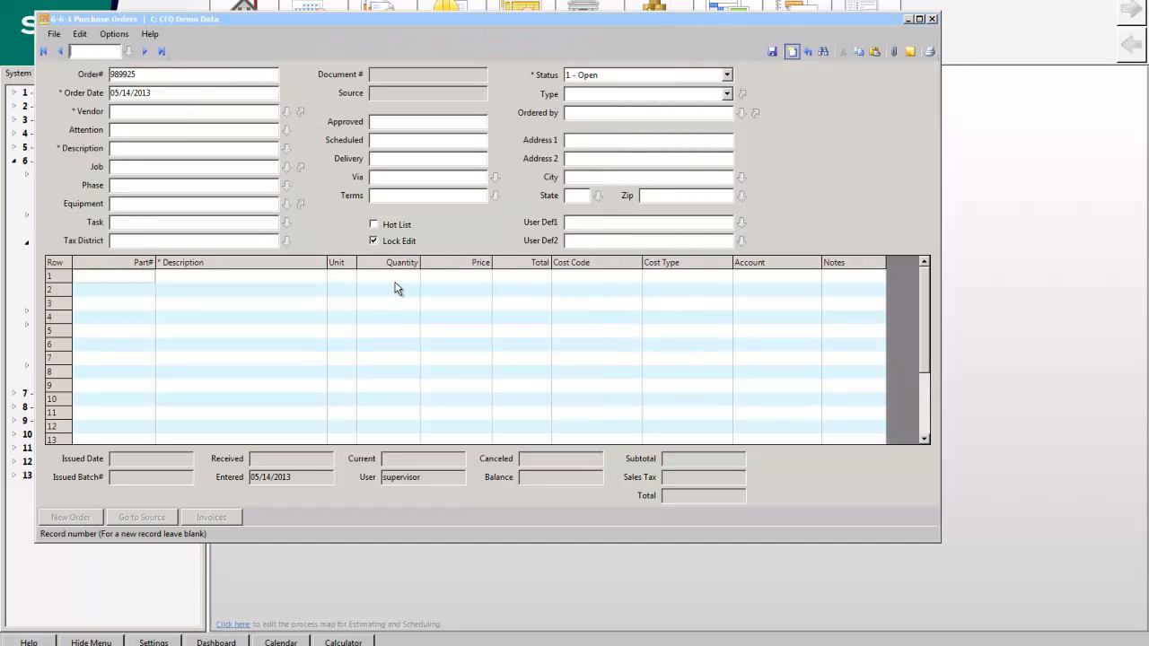
left_click(933, 20)
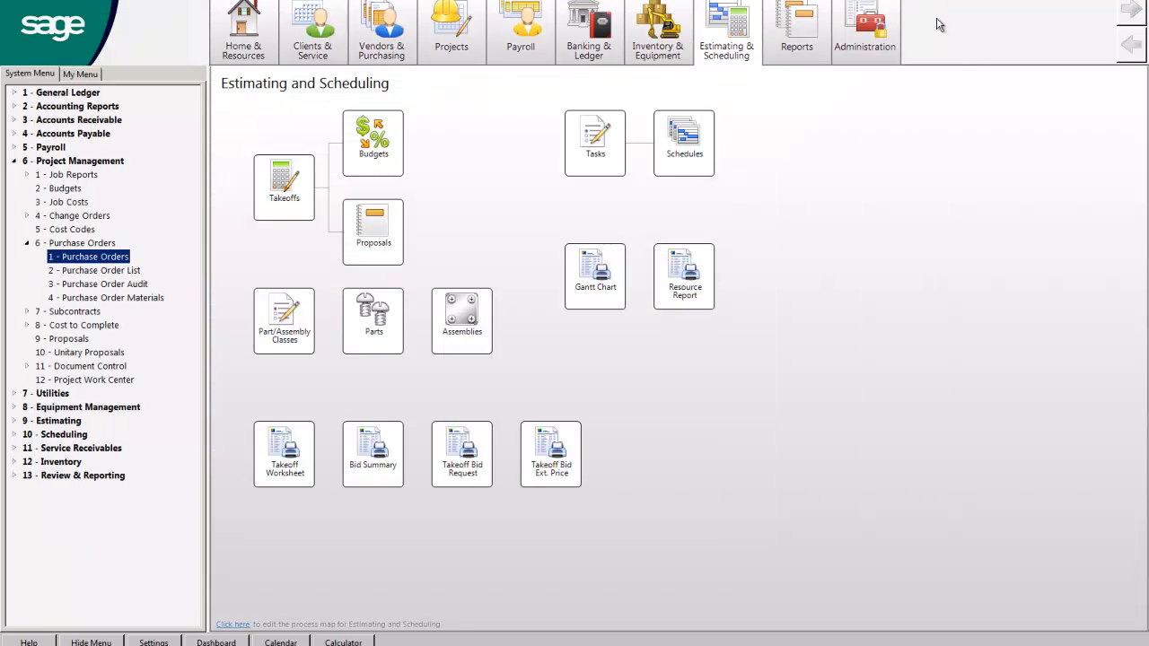